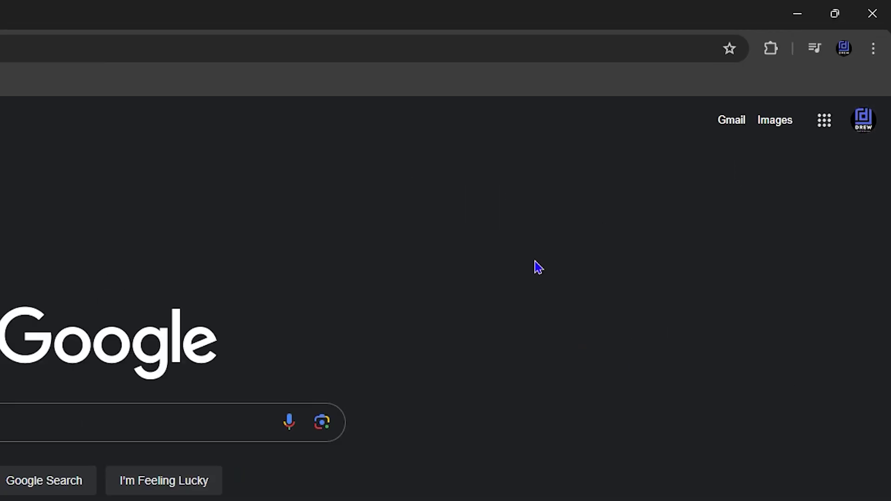
- From the Google apps grid, open YouTube, Maps, Gmail, Meet and Drive in new tabs
{"action": "left_click", "coordinate": [824, 120]}
{"action": "scroll", "coordinate": [724, 318], "scroll_direction": "down", "scroll_amount": 3}
{"action": "scroll", "coordinate": [732, 327], "scroll_direction": "up", "scroll_amount": 3}
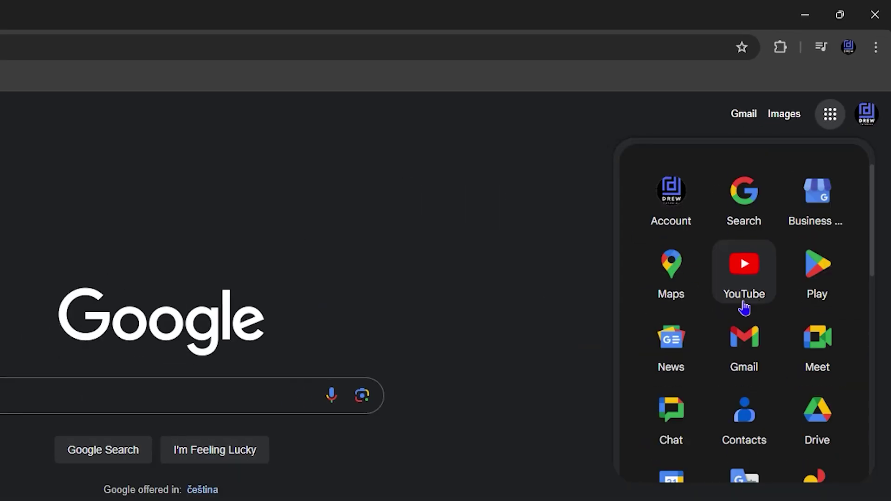
{"action": "right_click", "coordinate": [744, 307]}
{"action": "left_click", "coordinate": [641, 224]}
{"action": "middle_click", "coordinate": [671, 269]}
{"action": "middle_click", "coordinate": [744, 343]}
{"action": "middle_click", "coordinate": [818, 344]}
{"action": "middle_click", "coordinate": [817, 414]}
- Open Chat, Sheets, Docs and Google Earth in new tabs as well
{"action": "right_click", "coordinate": [671, 415]}
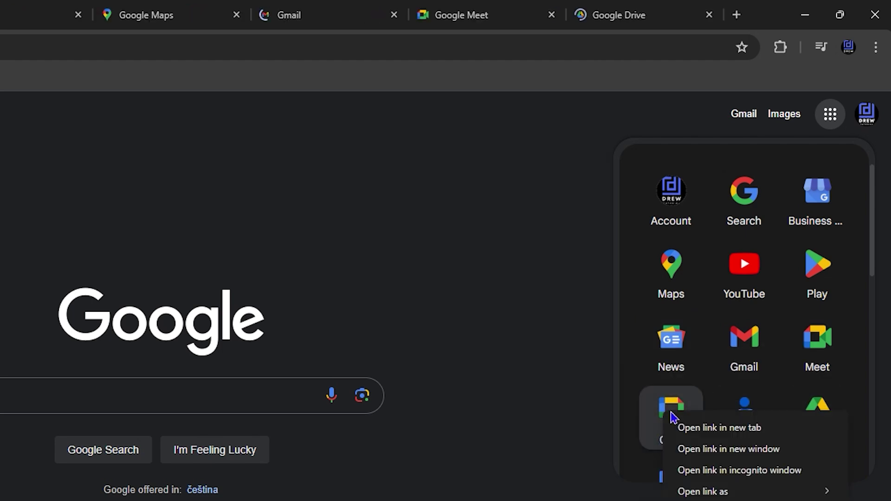
{"action": "left_click", "coordinate": [720, 427]}
{"action": "middle_click", "coordinate": [815, 213]}
{"action": "scroll", "coordinate": [784, 308], "scroll_direction": "down", "scroll_amount": 5}
{"action": "middle_click", "coordinate": [742, 213]}
{"action": "middle_click", "coordinate": [671, 293]}
{"action": "scroll", "coordinate": [726, 352], "scroll_direction": "down", "scroll_amount": 3}
{"action": "scroll", "coordinate": [756, 405], "scroll_direction": "down", "scroll_amount": 3}
- On the Google Play tab, install the page as an app via Save and share
{"action": "left_click", "coordinate": [257, 19]}
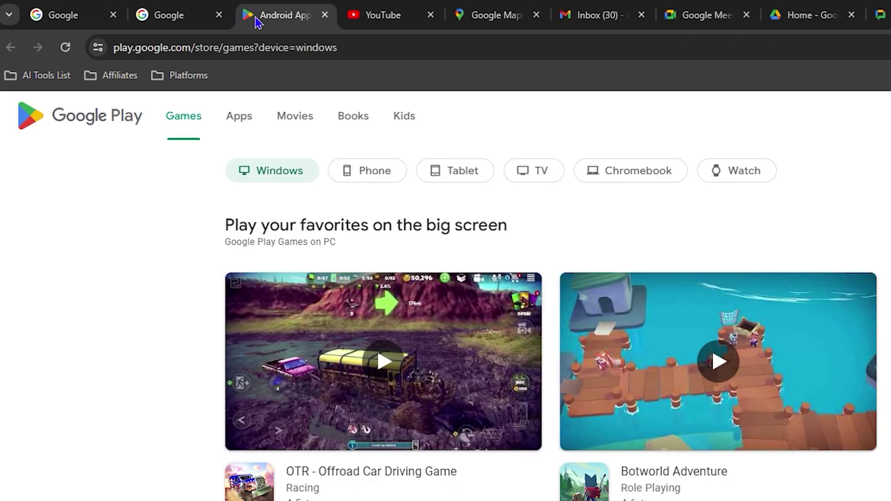
{"action": "left_click", "coordinate": [875, 47]}
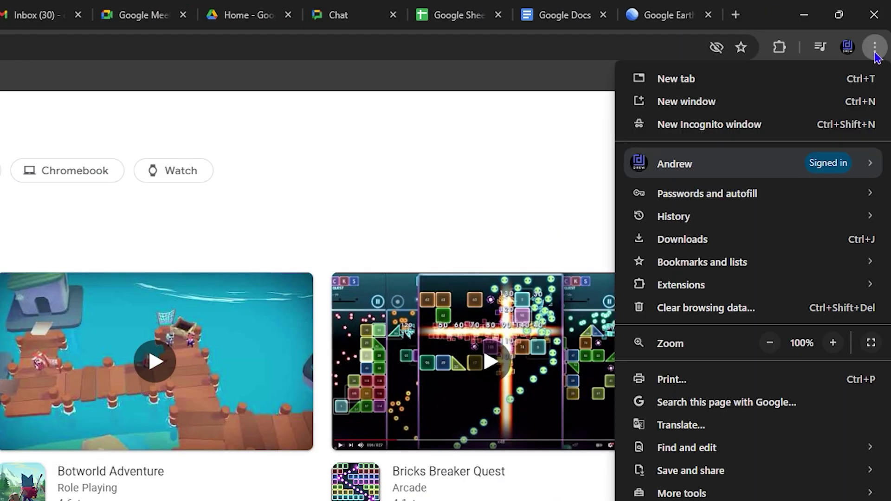
{"action": "mouse_move", "coordinate": [727, 471]}
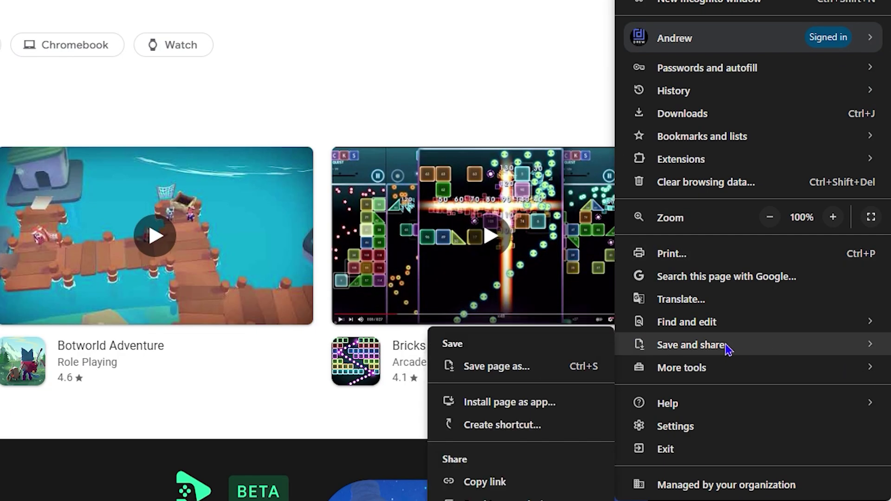
{"action": "left_click", "coordinate": [491, 403]}
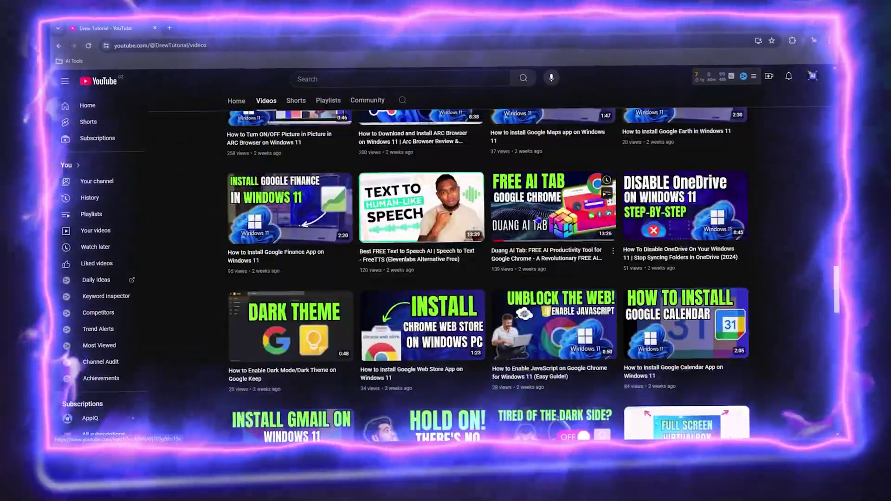
{"action": "left_click", "coordinate": [538, 219]}
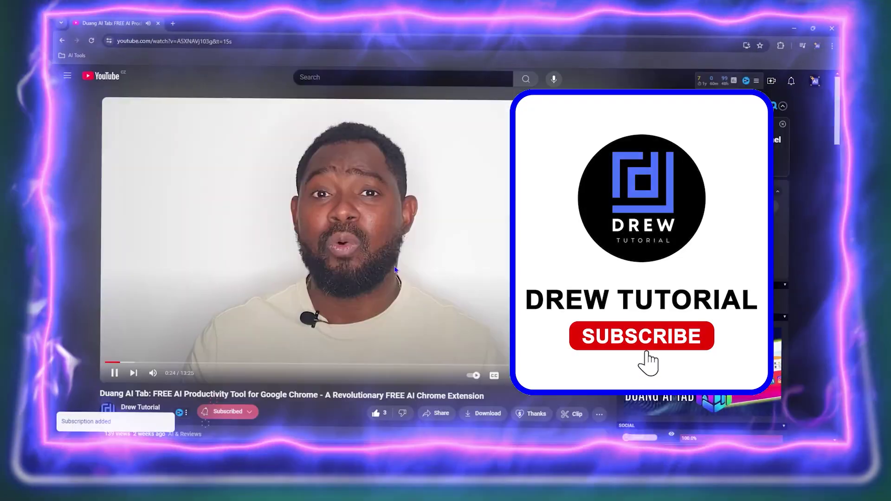
{"action": "scroll", "coordinate": [395, 270], "scroll_direction": "down", "scroll_amount": 5}
{"action": "left_click", "coordinate": [143, 289]}
{"action": "scroll", "coordinate": [395, 269], "scroll_direction": "down", "scroll_amount": 3}
{"action": "left_click", "coordinate": [295, 154]}
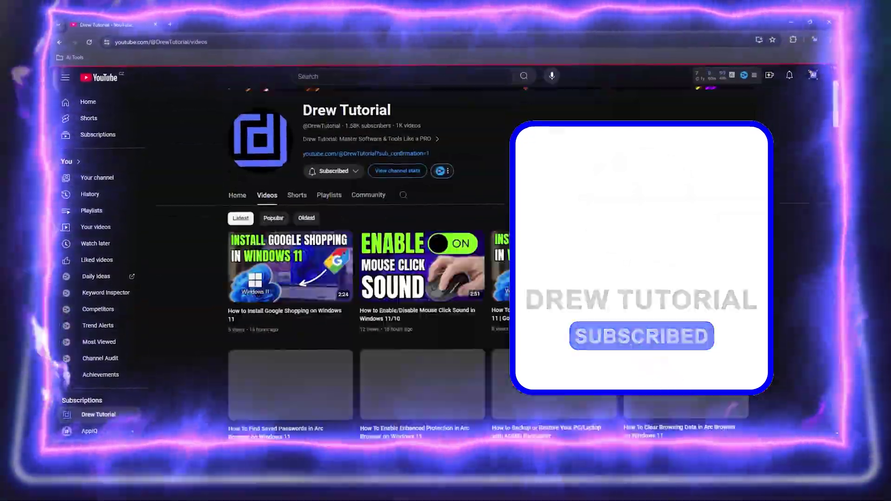
{"action": "scroll", "coordinate": [395, 269], "scroll_direction": "down", "scroll_amount": 10}
{"action": "scroll", "coordinate": [395, 269], "scroll_direction": "up", "scroll_amount": 10}
{"action": "left_click", "coordinate": [297, 295]}
{"action": "scroll", "coordinate": [449, 271], "scroll_direction": "down", "scroll_amount": 5}
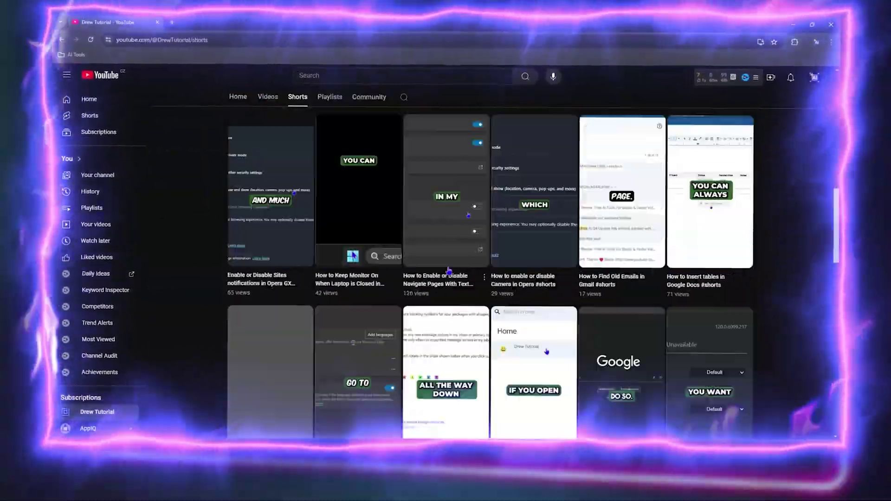
{"action": "scroll", "coordinate": [448, 271], "scroll_direction": "down", "scroll_amount": 5}
{"action": "scroll", "coordinate": [448, 271], "scroll_direction": "up", "scroll_amount": 10}
{"action": "left_click", "coordinate": [329, 293]}
{"action": "scroll", "coordinate": [452, 258], "scroll_direction": "down", "scroll_amount": 10}
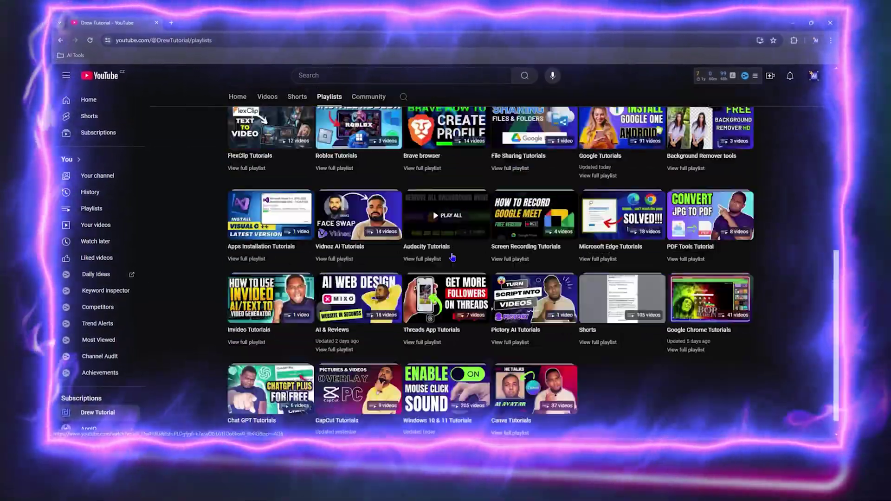
{"action": "scroll", "coordinate": [452, 258], "scroll_direction": "up", "scroll_amount": 10}
{"action": "left_click", "coordinate": [368, 292]}
{"action": "left_click", "coordinate": [272, 291]}
{"action": "scroll", "coordinate": [270, 295], "scroll_direction": "down", "scroll_amount": 3}
{"action": "scroll", "coordinate": [269, 295], "scroll_direction": "up", "scroll_amount": 3}
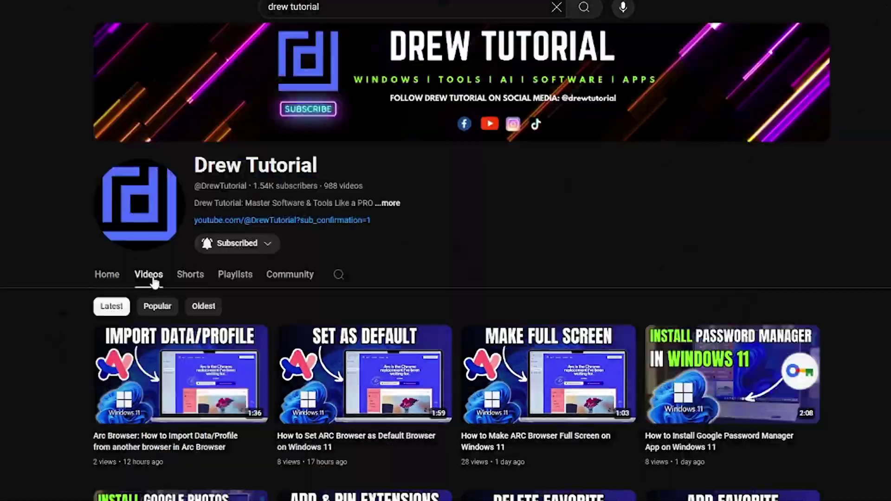
{"action": "scroll", "coordinate": [397, 249], "scroll_direction": "down", "scroll_amount": 19}
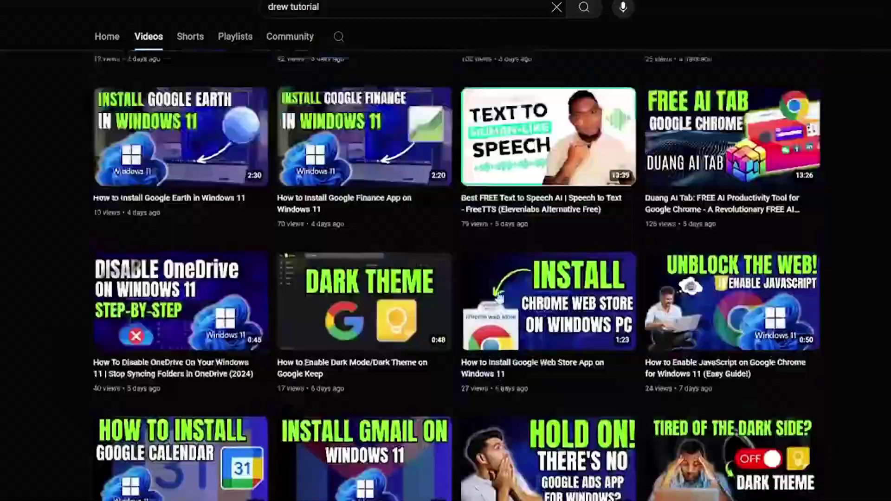
{"action": "scroll", "coordinate": [398, 249], "scroll_direction": "up", "scroll_amount": 19}
{"action": "left_click", "coordinate": [235, 37]}
{"action": "scroll", "coordinate": [445, 251], "scroll_direction": "down", "scroll_amount": 3}
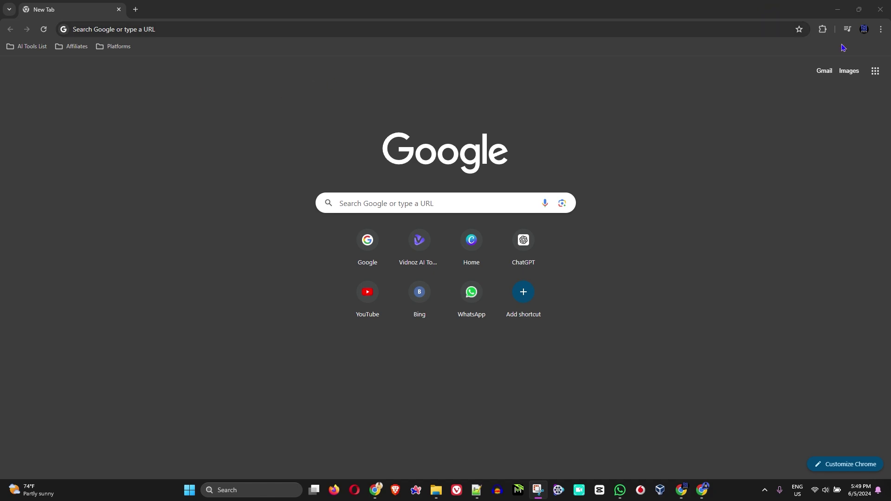
- Load the Google homepage by autocompleting 'goog' to google.com in the address bar
{"action": "left_click", "coordinate": [210, 29]}
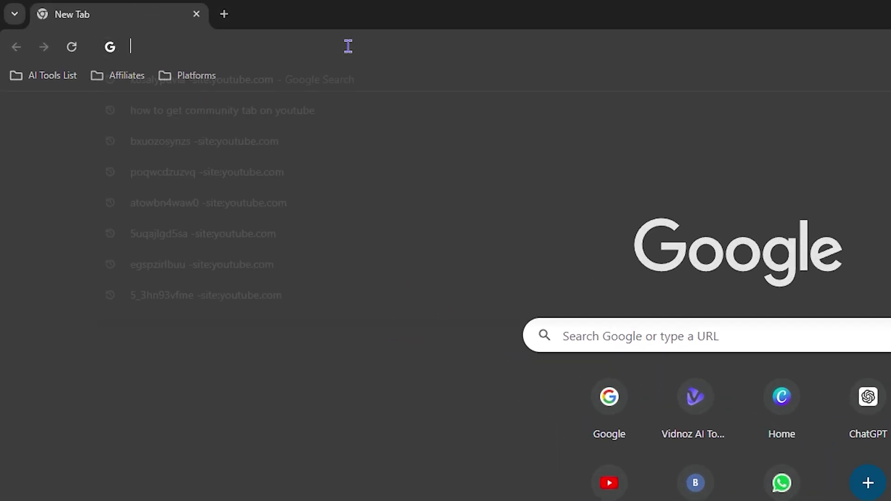
{"action": "type", "text": "google.com"}
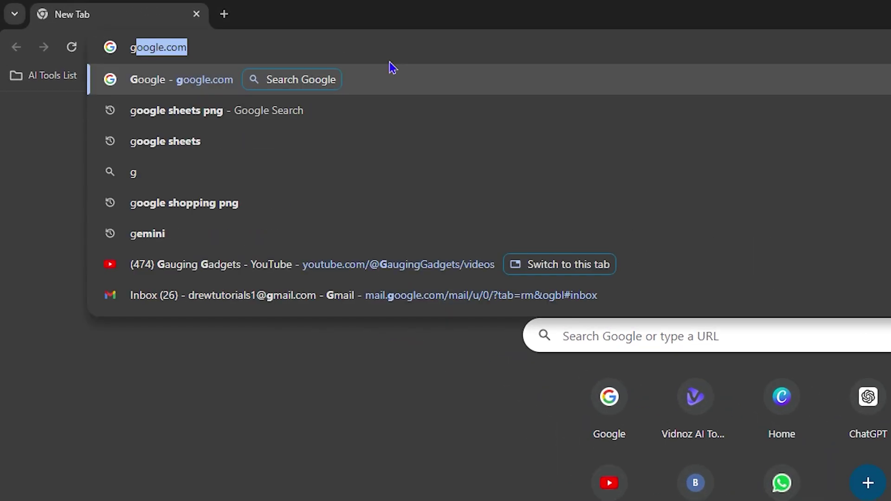
{"action": "key", "text": "Return"}
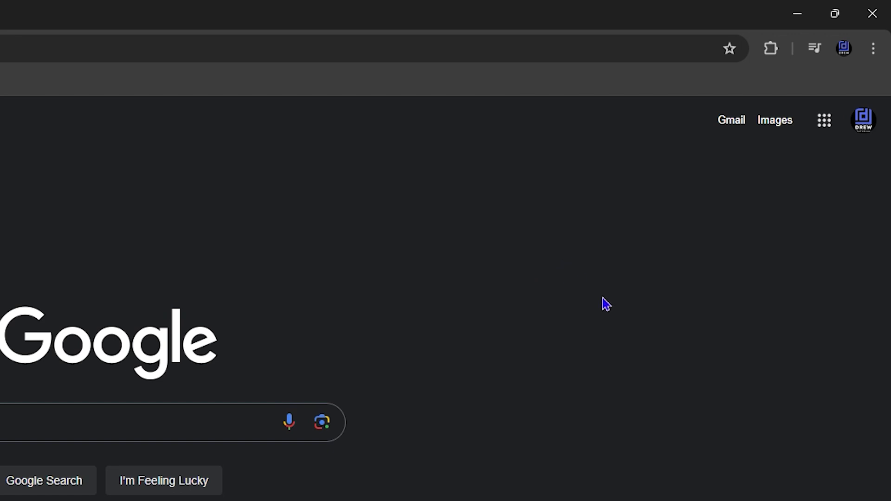
- Open the Google apps grid and scroll through the available apps
{"action": "left_click", "coordinate": [824, 126]}
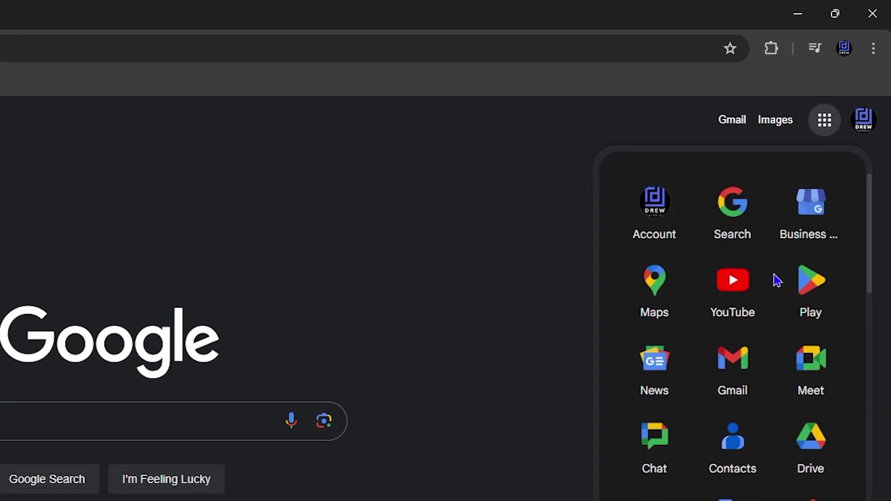
{"action": "scroll", "coordinate": [719, 300], "scroll_direction": "down", "scroll_amount": 2}
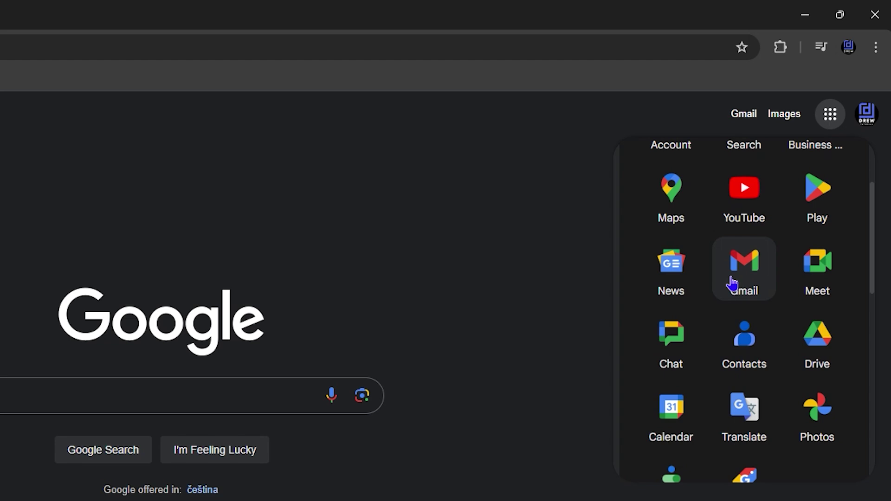
{"action": "scroll", "coordinate": [733, 297], "scroll_direction": "down", "scroll_amount": 10}
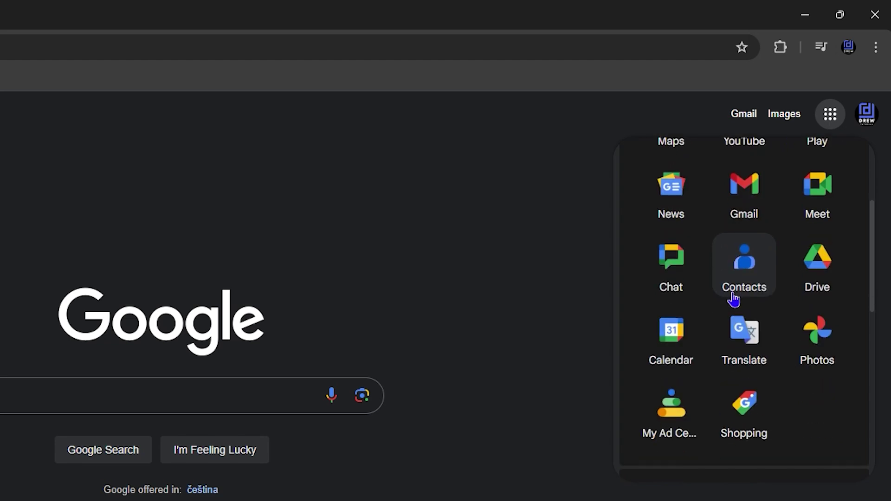
{"action": "scroll", "coordinate": [736, 314], "scroll_direction": "up", "scroll_amount": 10}
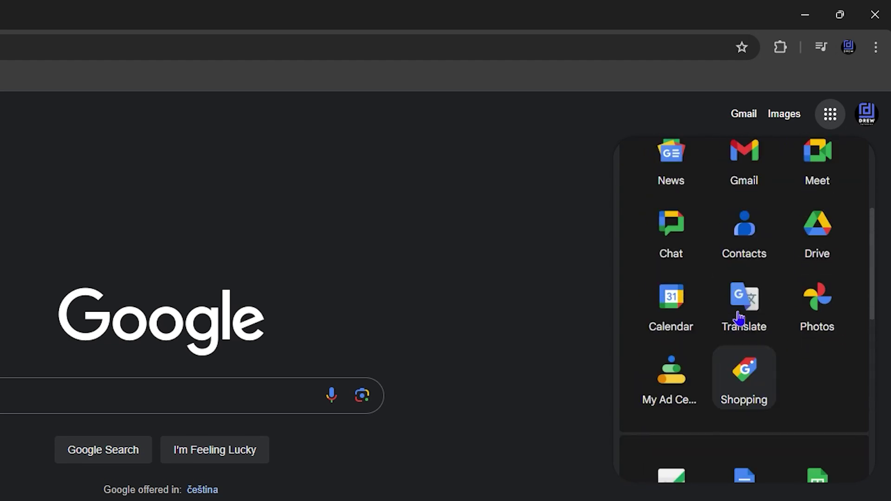
{"action": "scroll", "coordinate": [740, 315], "scroll_direction": "down", "scroll_amount": 12}
{"action": "scroll", "coordinate": [740, 319], "scroll_direction": "up", "scroll_amount": 12}
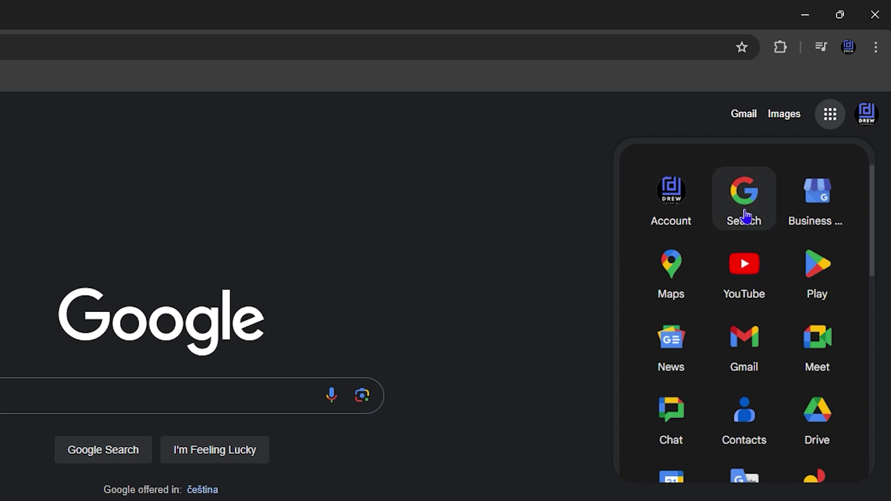
{"action": "right_click", "coordinate": [745, 216]}
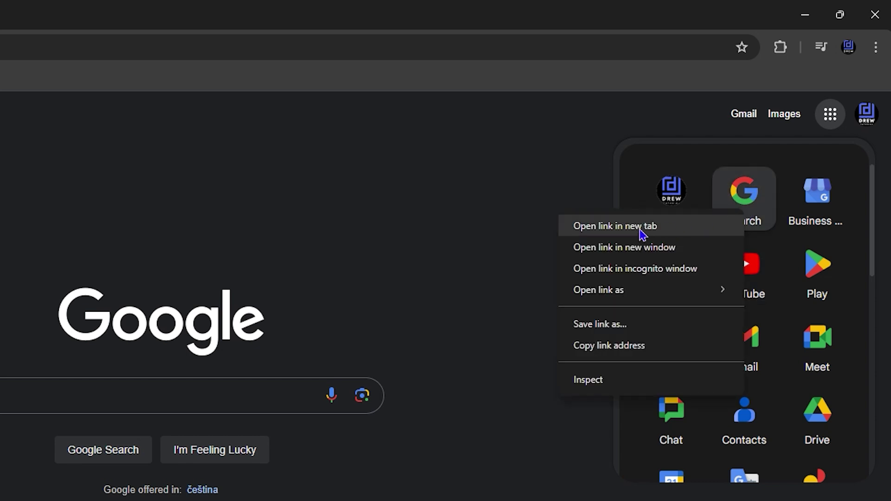
{"action": "left_click", "coordinate": [761, 233]}
- Open Google Play, YouTube and Google Maps each in a new tab
{"action": "right_click", "coordinate": [812, 274]}
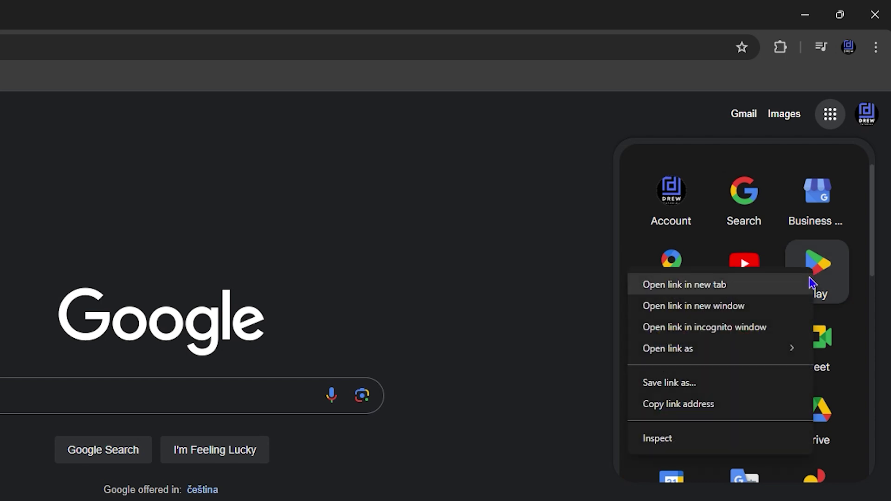
{"action": "left_click", "coordinate": [724, 285]}
{"action": "right_click", "coordinate": [753, 293]}
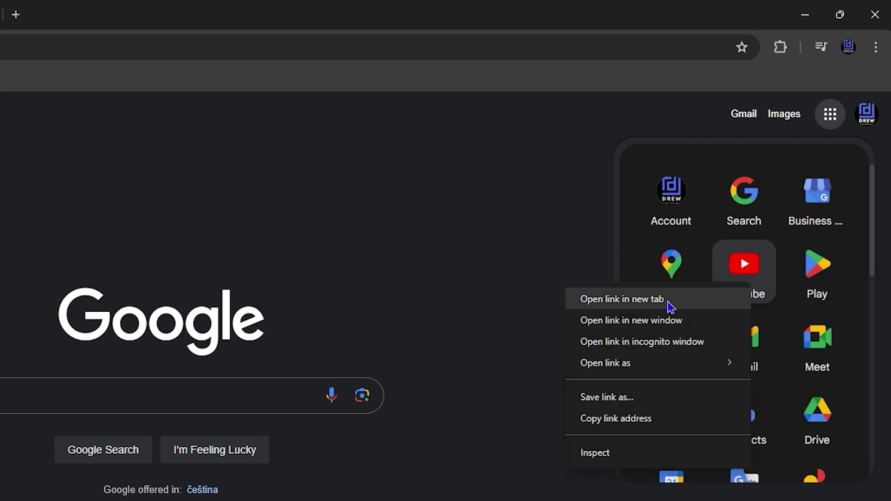
{"action": "left_click", "coordinate": [669, 301]}
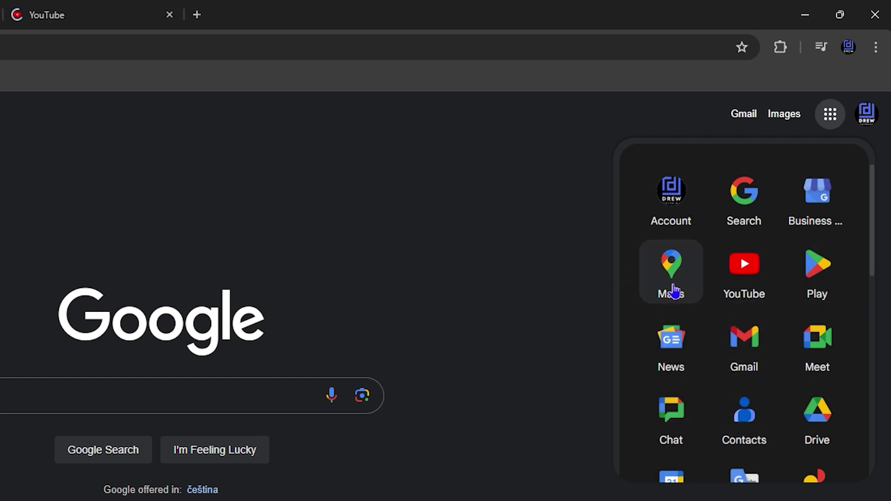
{"action": "right_click", "coordinate": [675, 290]}
{"action": "left_click", "coordinate": [700, 296]}
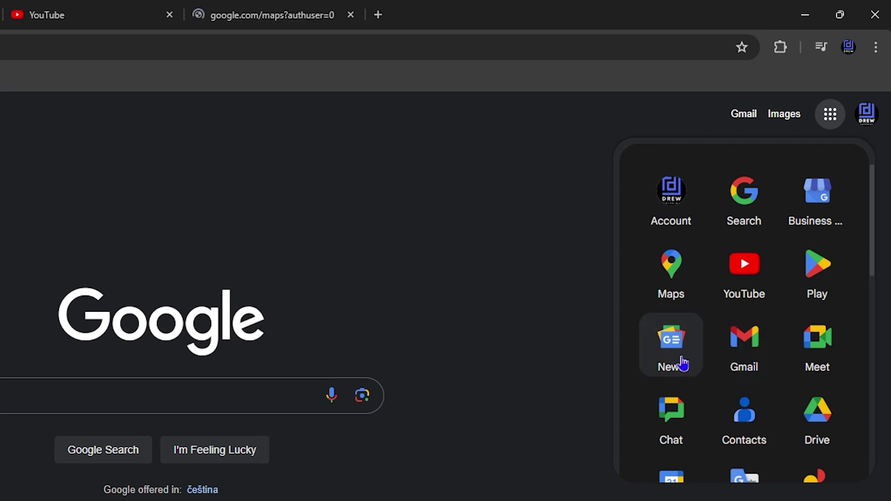
- Open Gmail, Meet, Drive and Chat each in a new tab
{"action": "right_click", "coordinate": [753, 354]}
{"action": "left_click", "coordinate": [666, 368]}
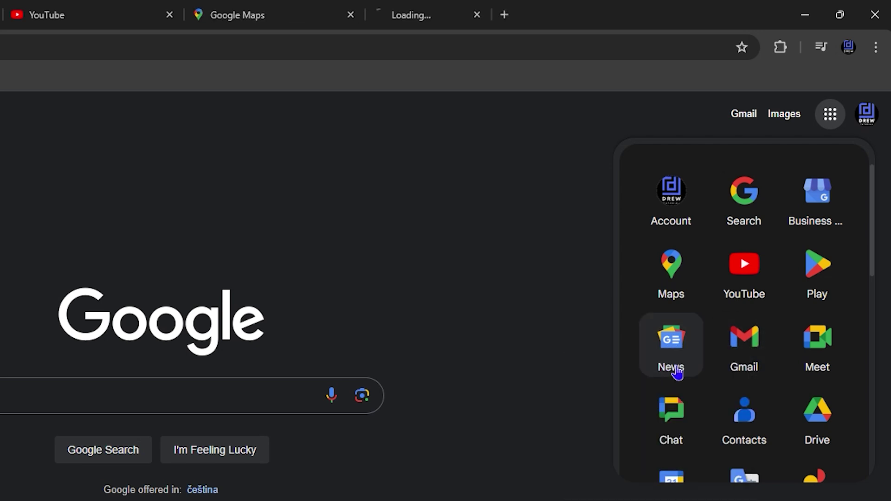
{"action": "right_click", "coordinate": [810, 354]}
{"action": "left_click", "coordinate": [729, 363]}
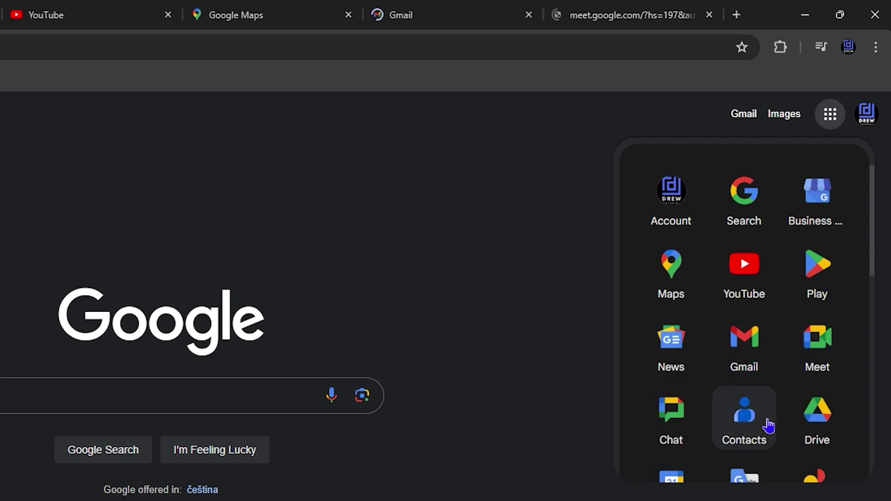
{"action": "right_click", "coordinate": [813, 425]}
{"action": "left_click", "coordinate": [684, 434]}
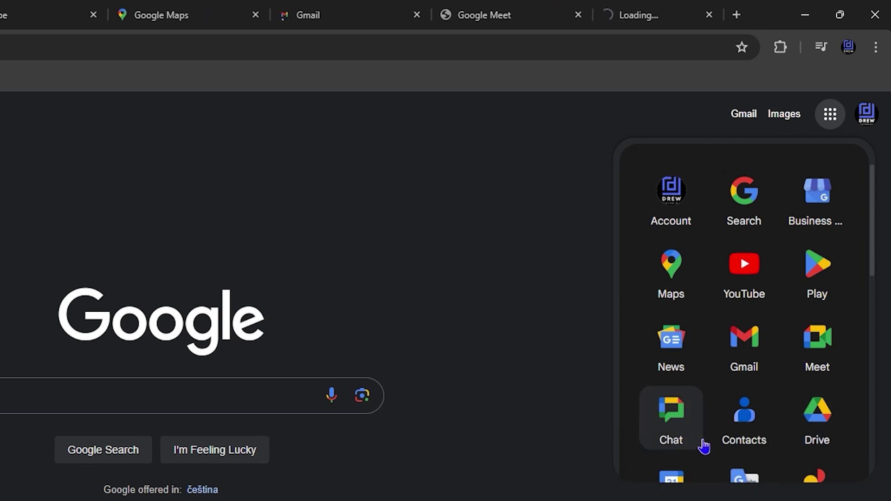
{"action": "right_click", "coordinate": [673, 421]}
{"action": "left_click", "coordinate": [685, 427]}
- Open Sheets, Docs and Google Earth each in a new tab
{"action": "scroll", "coordinate": [747, 371], "scroll_direction": "down", "scroll_amount": 5}
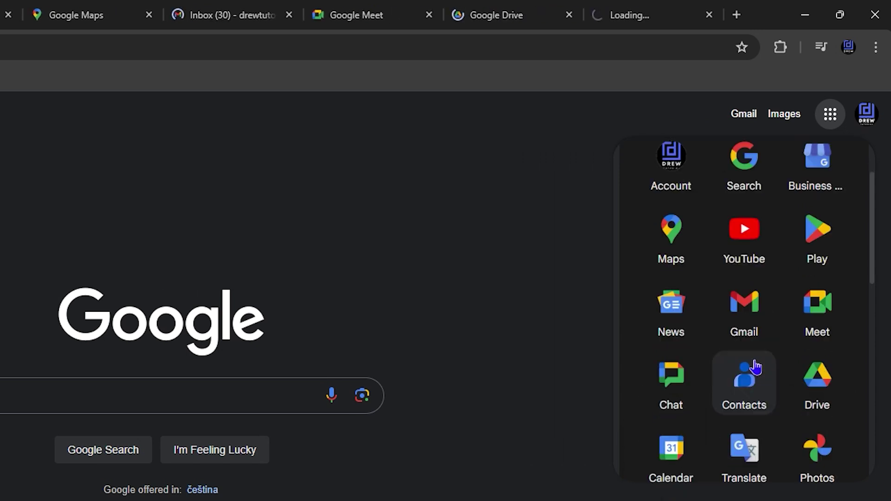
{"action": "scroll", "coordinate": [764, 388], "scroll_direction": "down", "scroll_amount": 4}
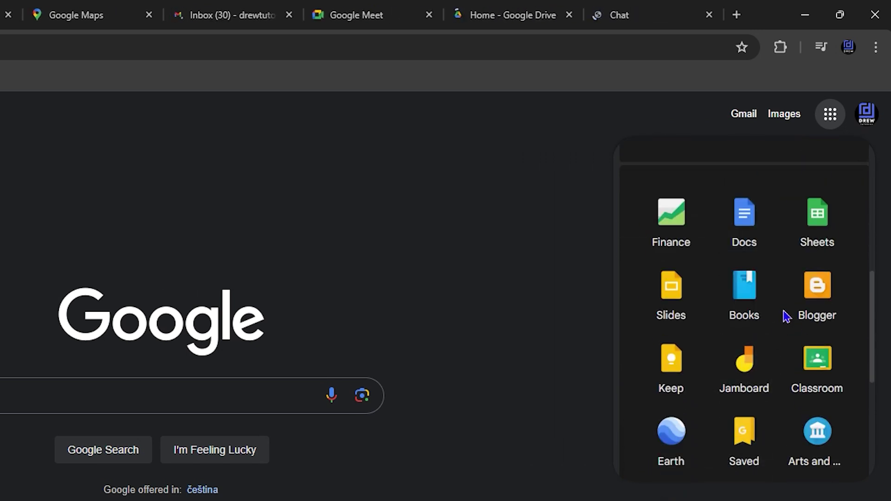
{"action": "right_click", "coordinate": [818, 243]}
{"action": "left_click", "coordinate": [740, 246]}
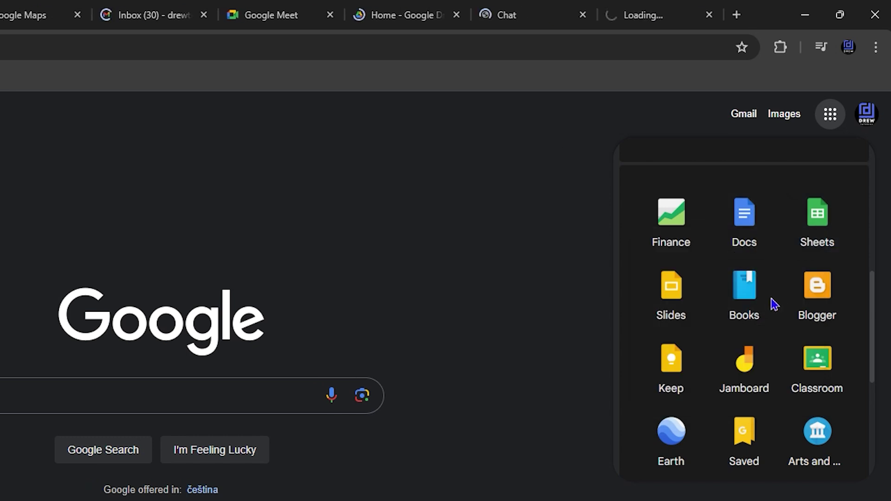
{"action": "right_click", "coordinate": [755, 246]}
{"action": "left_click", "coordinate": [670, 235]}
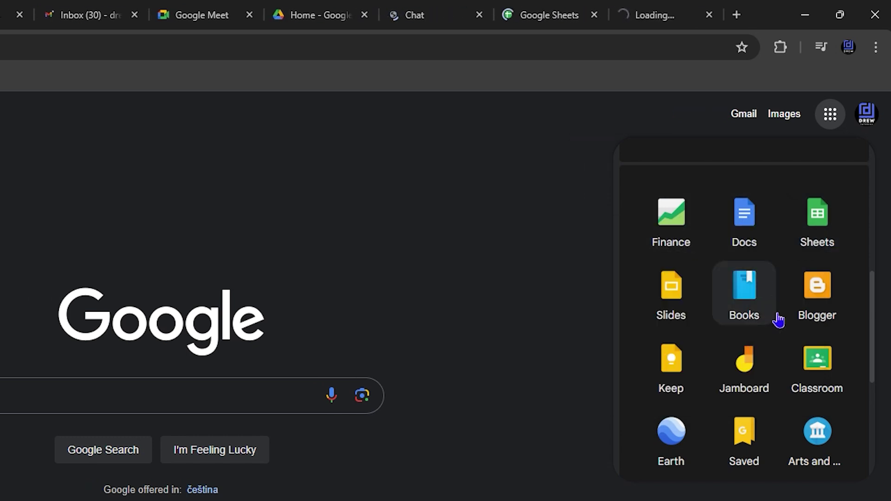
{"action": "scroll", "coordinate": [776, 319], "scroll_direction": "down", "scroll_amount": 3}
{"action": "right_click", "coordinate": [664, 287]}
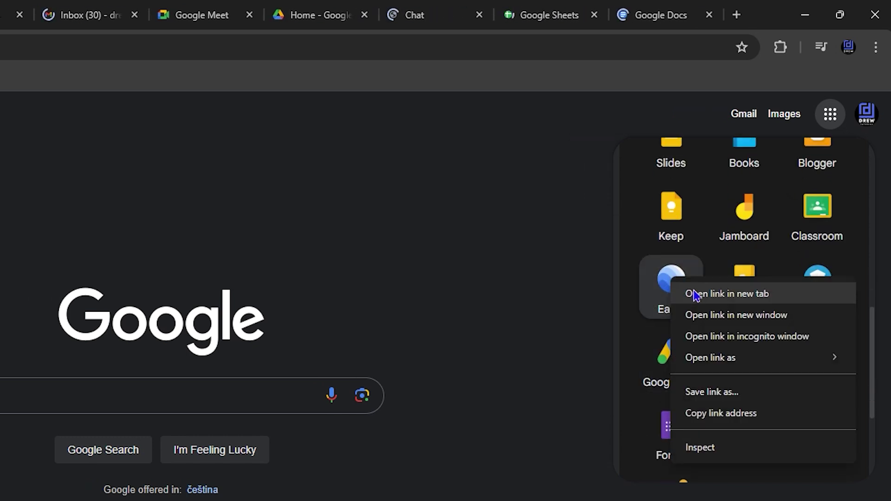
{"action": "left_click", "coordinate": [686, 293]}
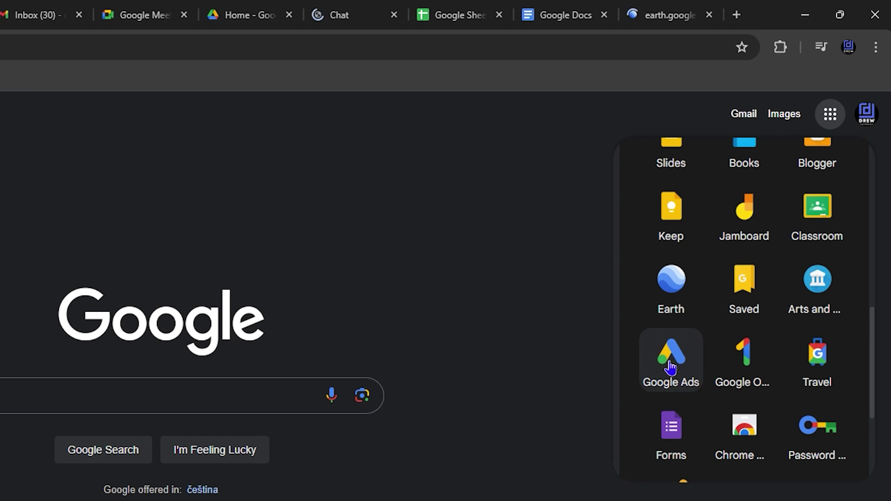
{"action": "scroll", "coordinate": [766, 417], "scroll_direction": "down", "scroll_amount": 2}
{"action": "scroll", "coordinate": [765, 417], "scroll_direction": "down", "scroll_amount": 2}
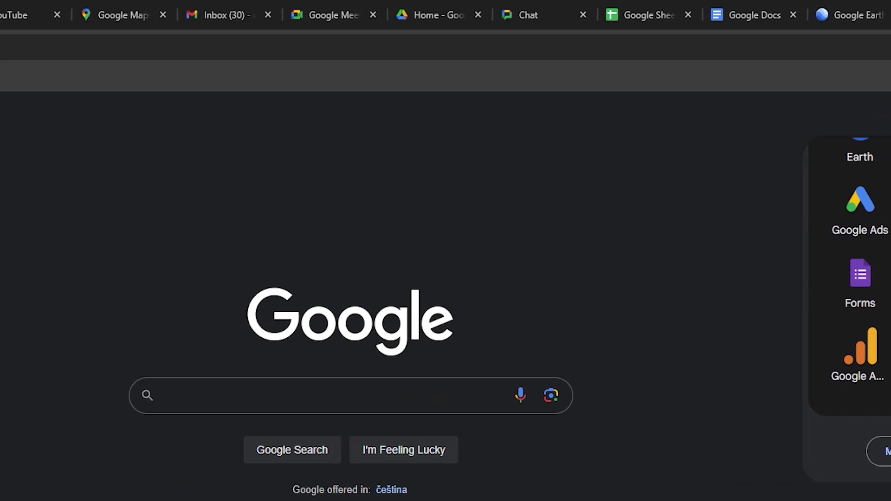
- On the Google Play games tab, choose Save and share > Install page as app
{"action": "left_click", "coordinate": [258, 21]}
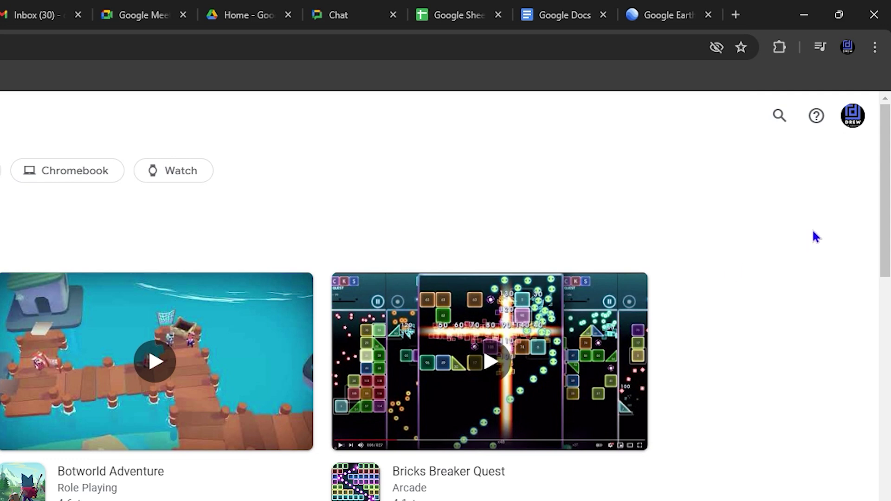
{"action": "left_click", "coordinate": [876, 48]}
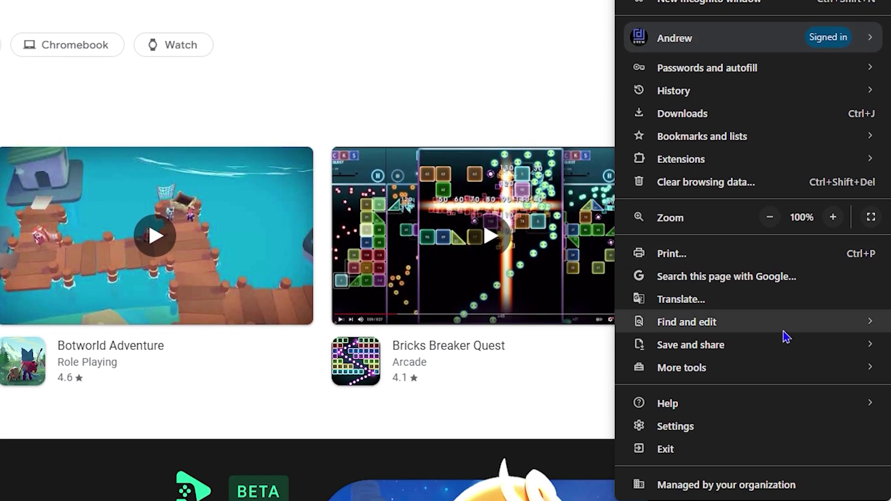
{"action": "mouse_move", "coordinate": [735, 351]}
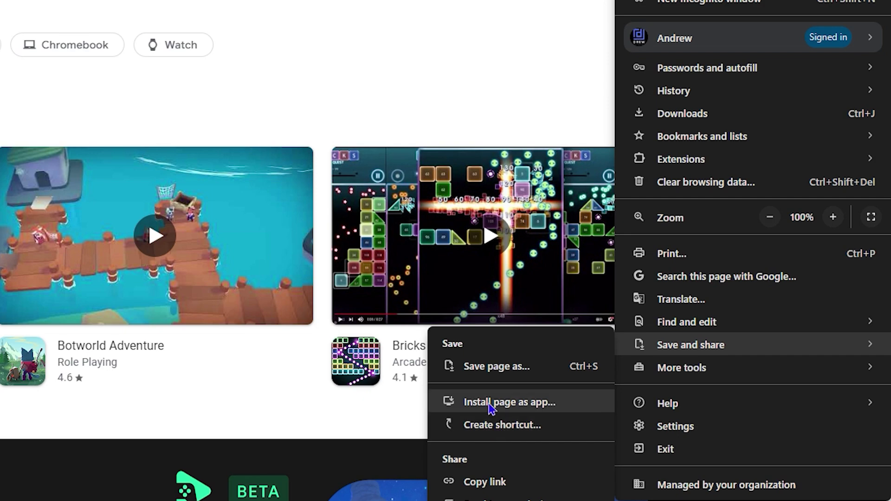
{"action": "left_click", "coordinate": [491, 407]}
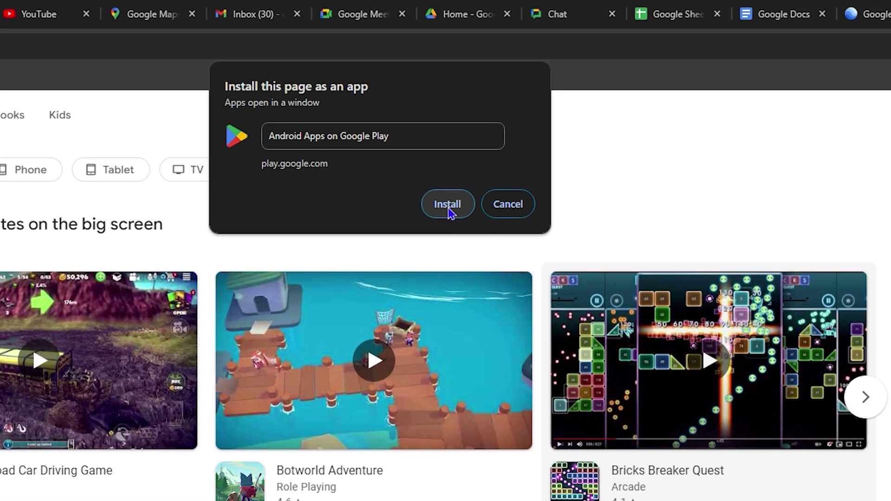
- Confirm the Google Play install, close its app window, and minimise Chrome
{"action": "left_click", "coordinate": [234, 82]}
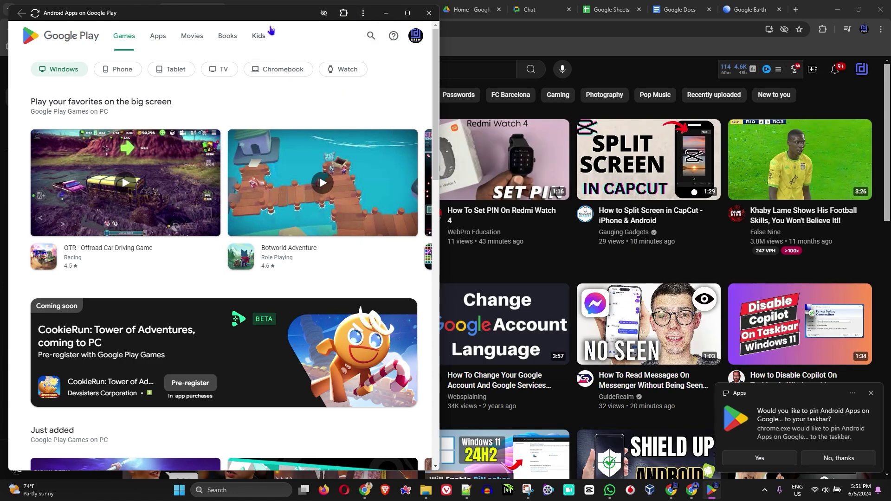
{"action": "left_click_drag", "start_coordinate": [276, 18], "coordinate": [324, 44]}
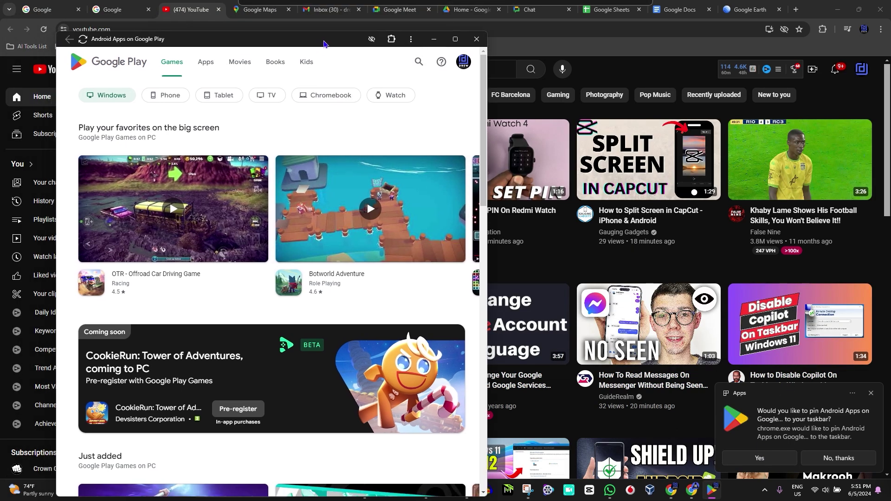
{"action": "left_click", "coordinate": [477, 41]}
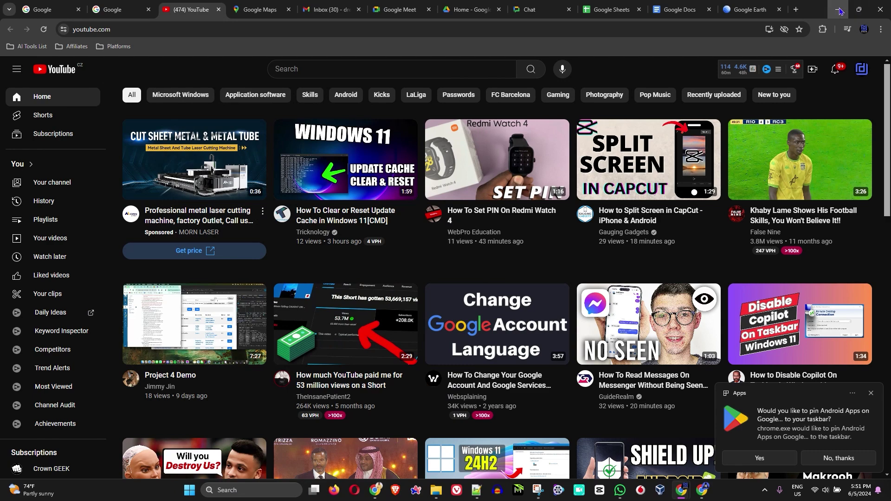
{"action": "left_click", "coordinate": [838, 10]}
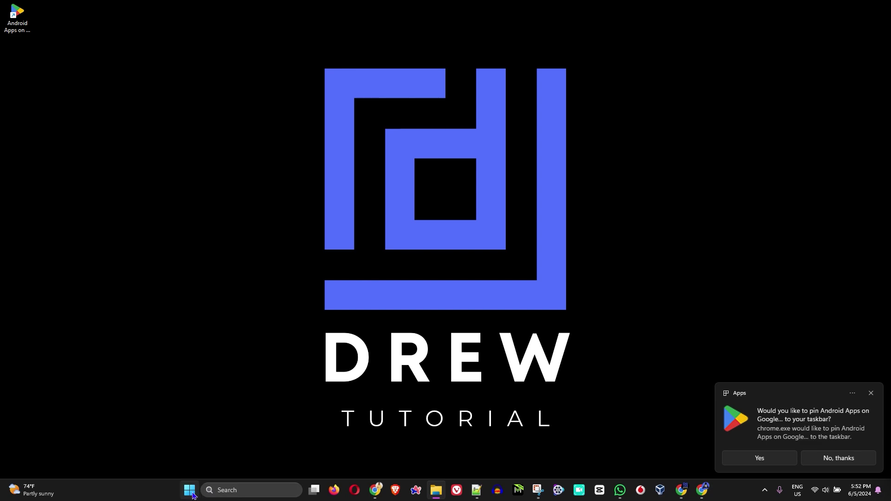
{"action": "left_click", "coordinate": [191, 496]}
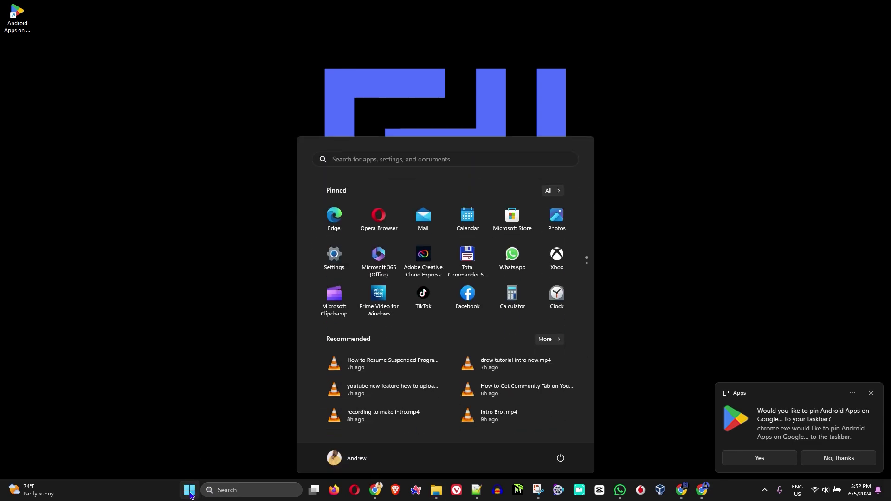
{"action": "key", "text": "Escape"}
{"action": "left_click", "coordinate": [190, 490]}
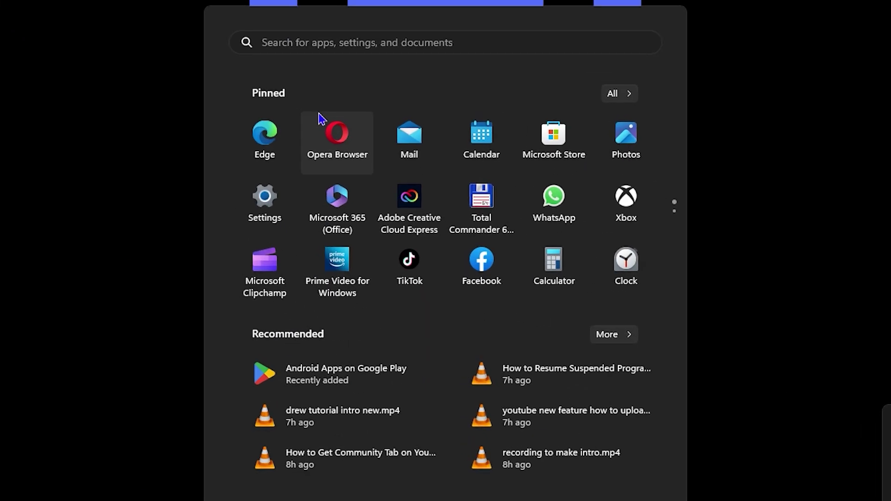
{"action": "type", "text": "google pla"}
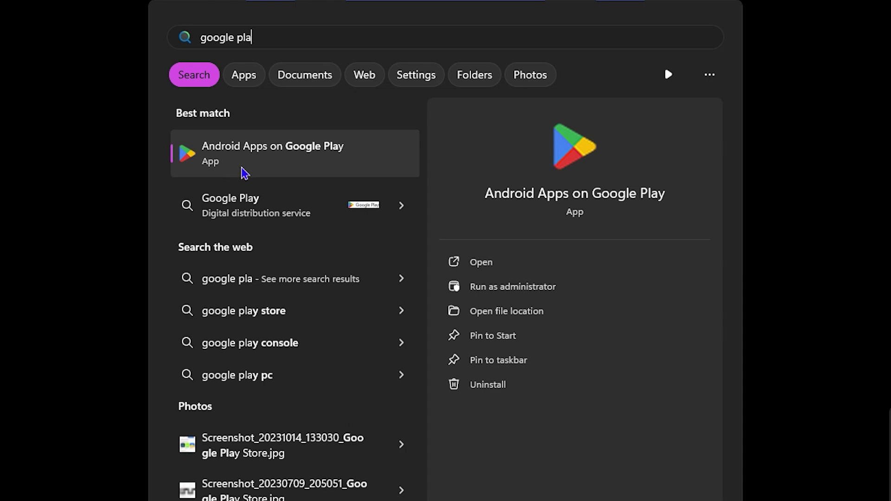
{"action": "left_click", "coordinate": [216, 170]}
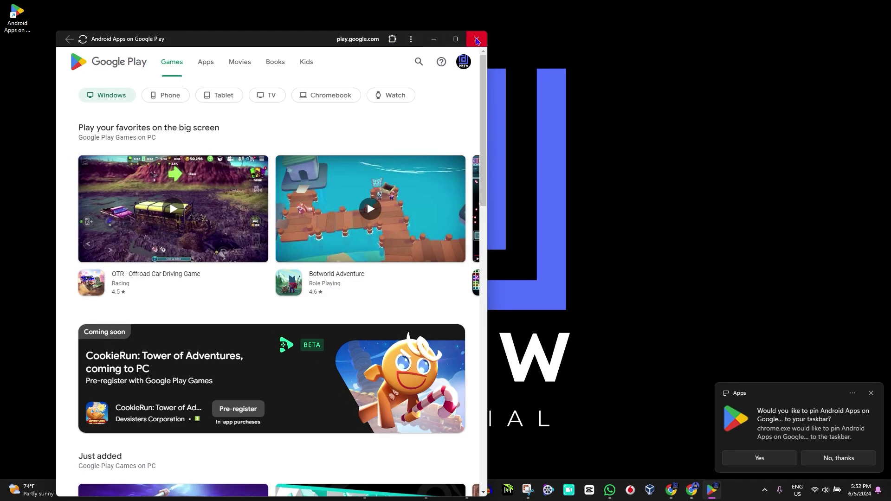
{"action": "left_click", "coordinate": [476, 39]}
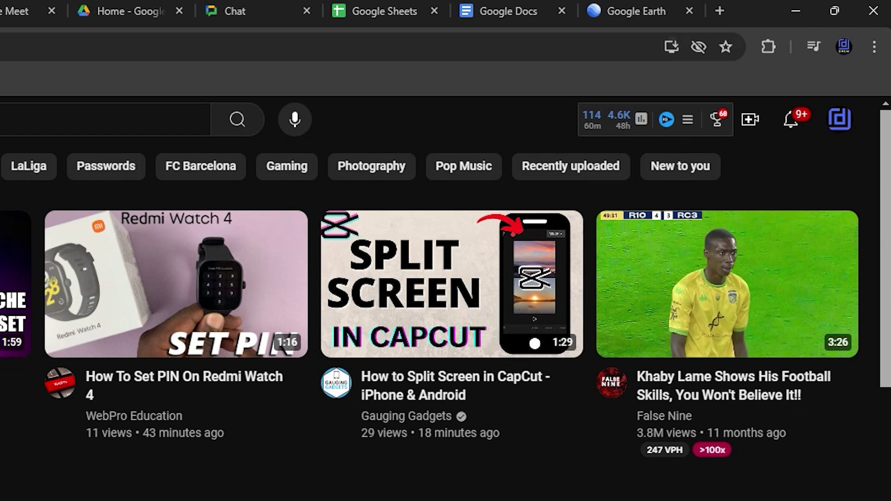
- Install YouTube from the address-bar install icon, then close the YouTube app window
{"action": "left_click", "coordinate": [673, 48]}
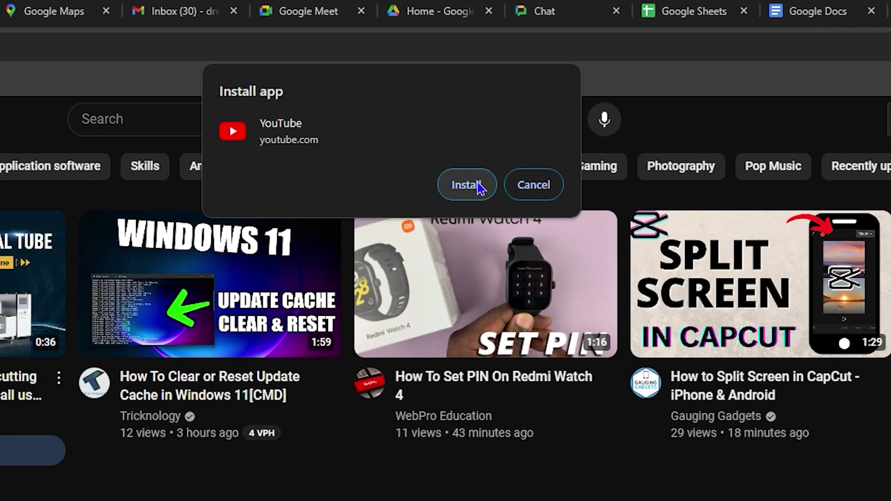
{"action": "left_click", "coordinate": [155, 185]}
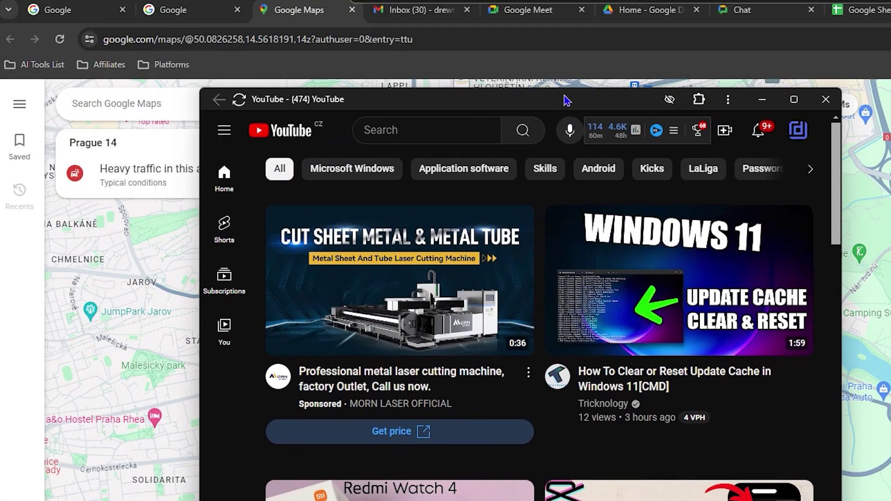
{"action": "left_click", "coordinate": [634, 15]}
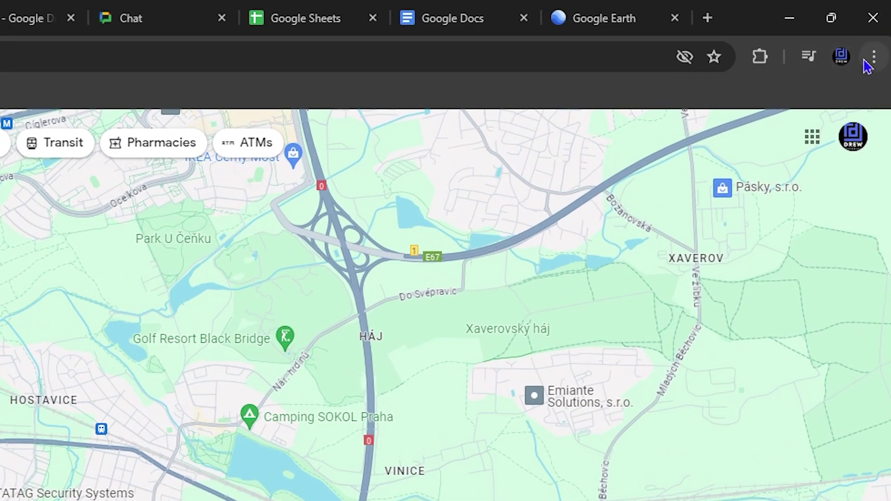
- Create a Google Maps shortcut with Open as window ticked, close it, and minimise Chrome
{"action": "left_click", "coordinate": [880, 29]}
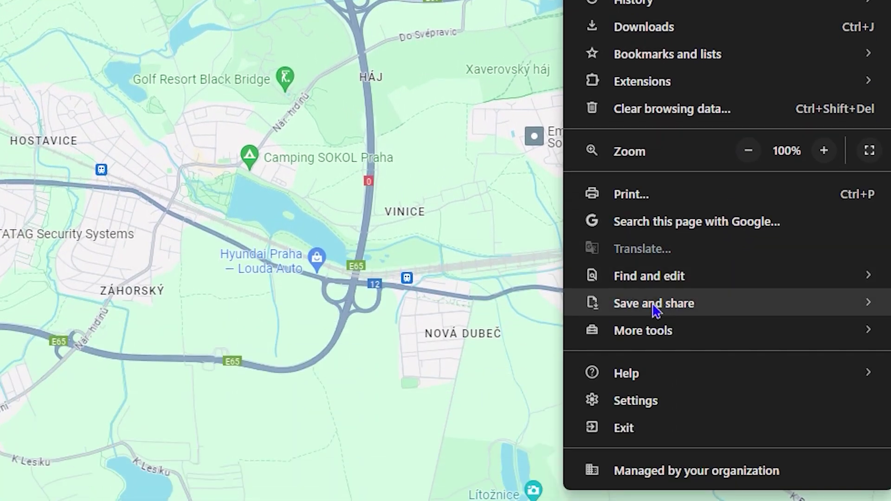
{"action": "mouse_move", "coordinate": [620, 307]}
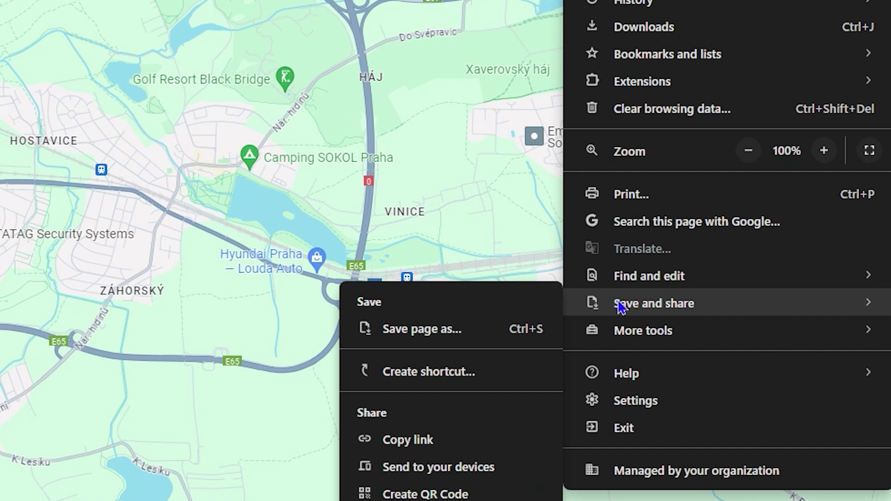
{"action": "left_click", "coordinate": [406, 372]}
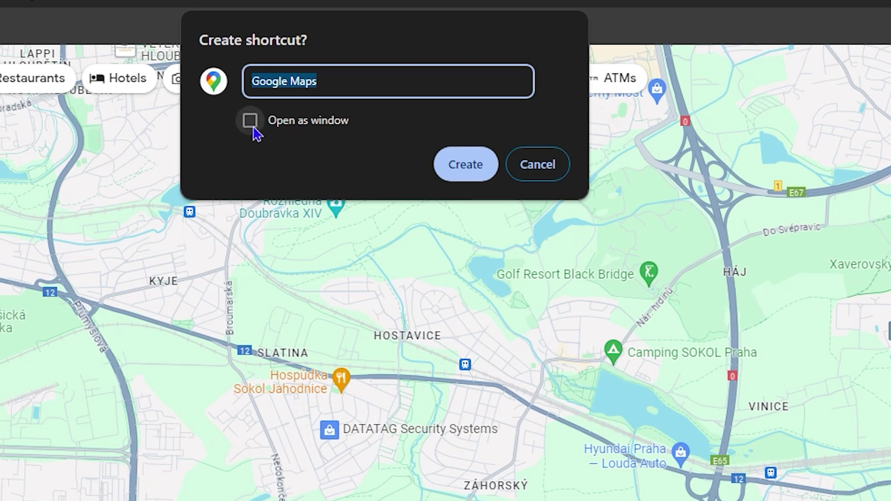
{"action": "left_click", "coordinate": [253, 129]}
{"action": "left_click", "coordinate": [466, 165]}
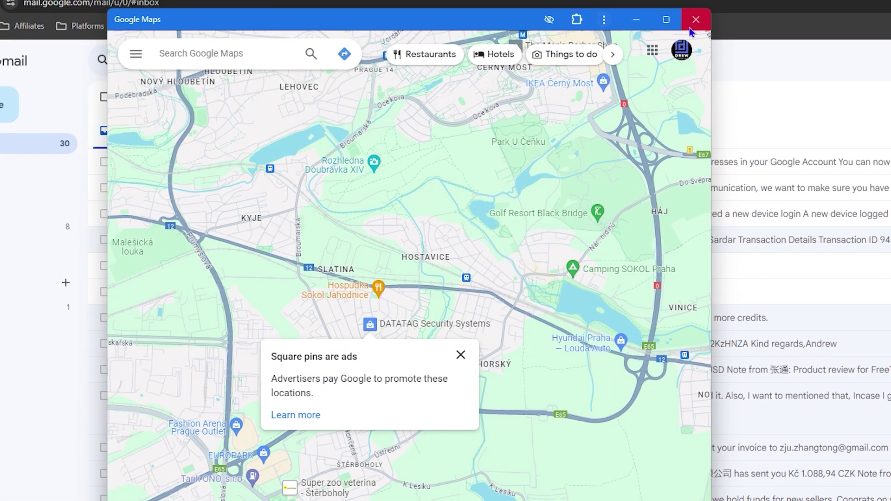
{"action": "left_click", "coordinate": [703, 21]}
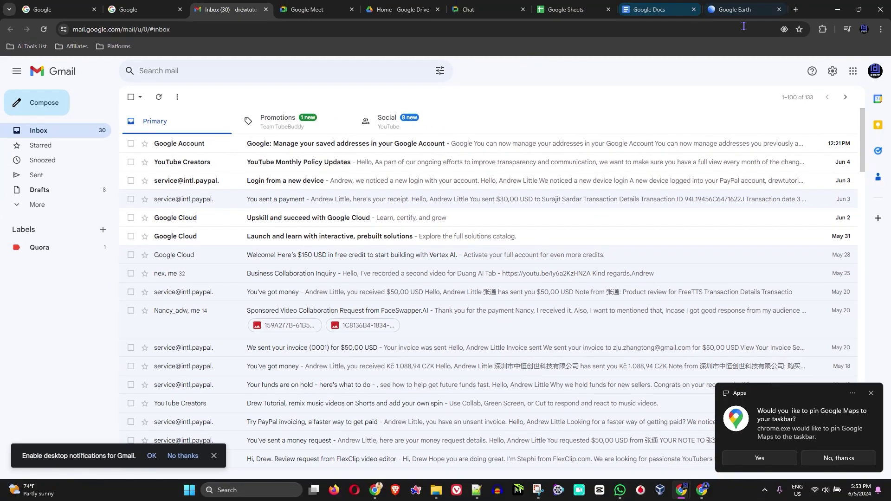
{"action": "left_click", "coordinate": [840, 9]}
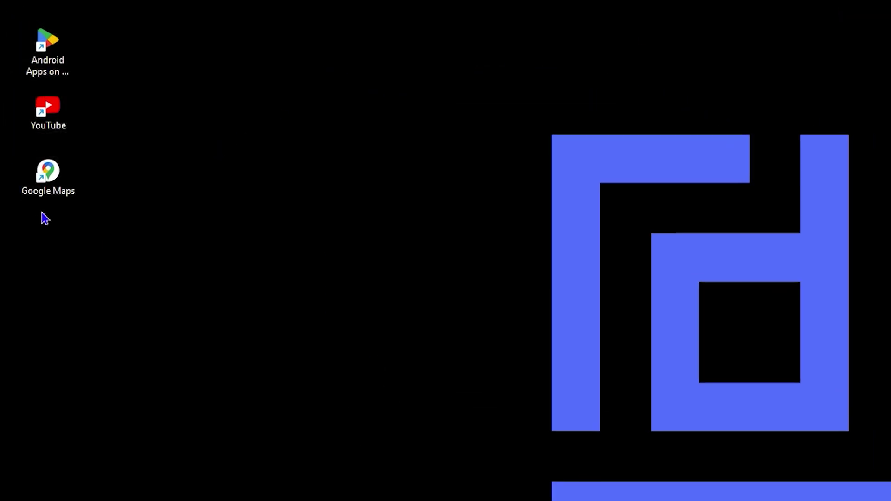
{"action": "double_click", "coordinate": [49, 126]}
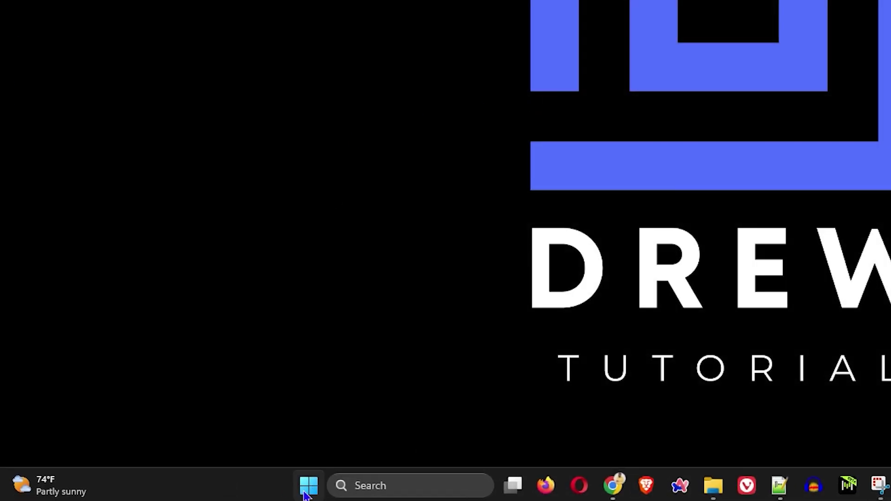
{"action": "right_click", "coordinate": [305, 496]}
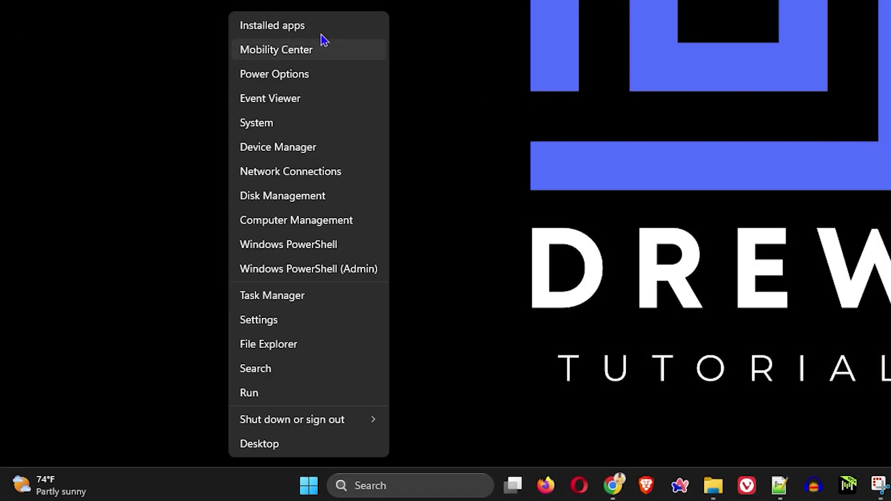
{"action": "left_click", "coordinate": [320, 30]}
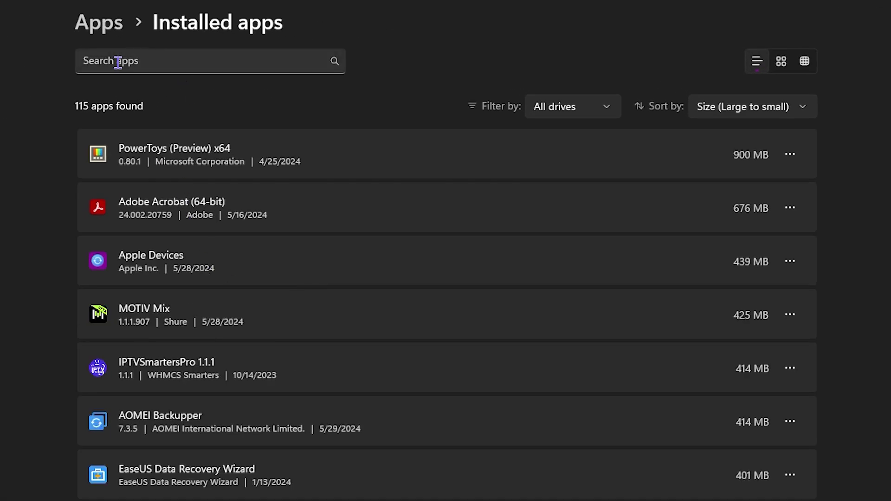
{"action": "left_click", "coordinate": [118, 62]}
{"action": "type", "text": "yout"}
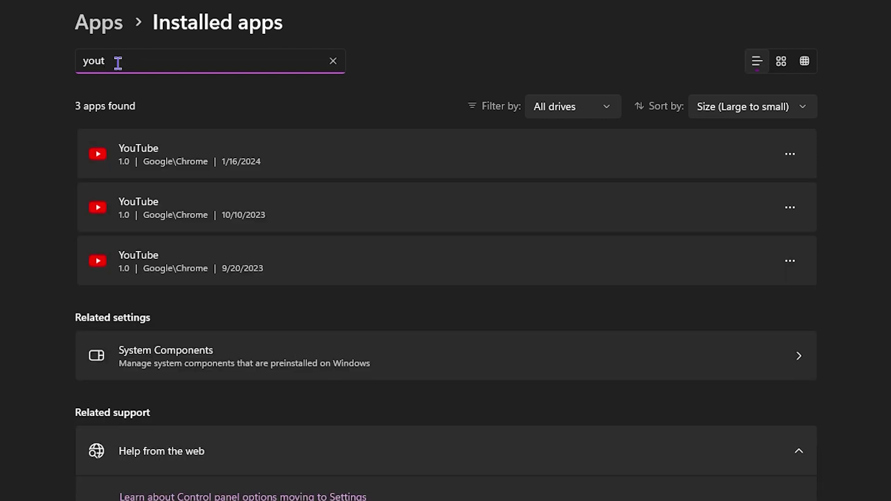
{"action": "key", "text": "BackSpace"}
{"action": "key", "text": "BackSpace"}
{"action": "key", "text": "BackSpace"}
{"action": "key", "text": "BackSpace"}
{"action": "type", "text": "g"}
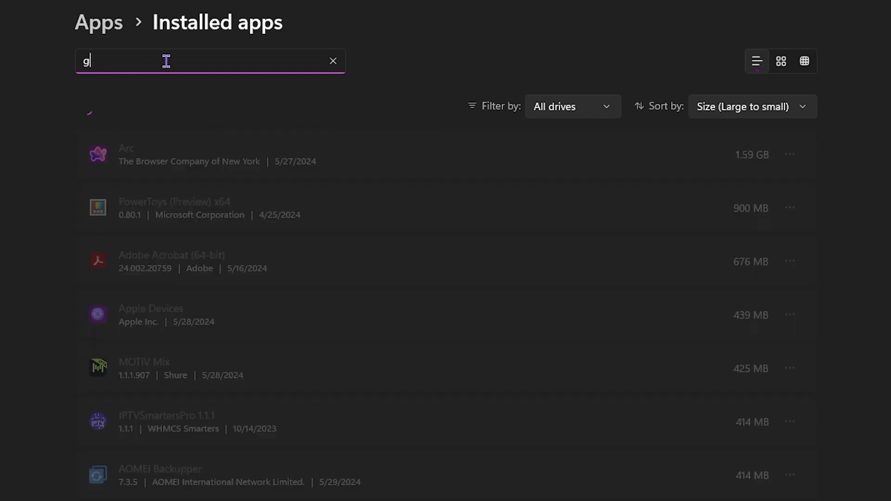
{"action": "type", "text": "oogle map"}
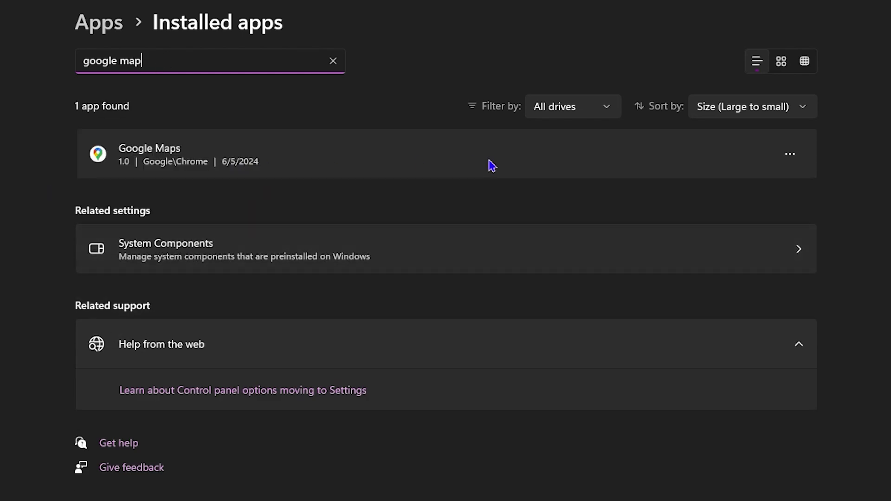
{"action": "left_click", "coordinate": [790, 155]}
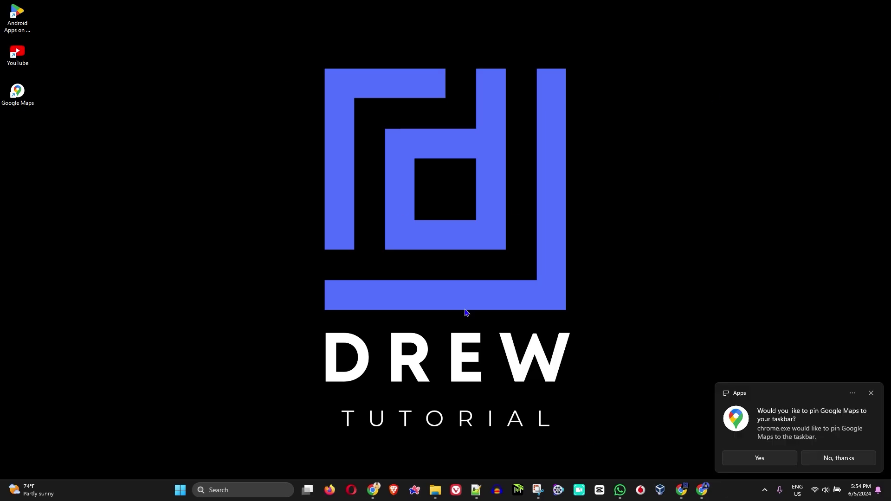
- Install Gmail as an app via Save and share > Install page as app, then close its window
{"action": "mouse_move", "coordinate": [686, 492]}
{"action": "left_click", "coordinate": [733, 441]}
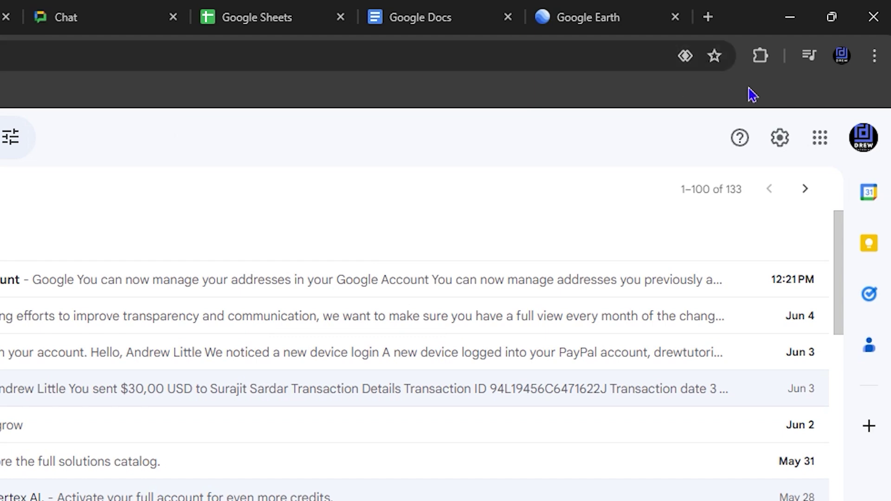
{"action": "left_click", "coordinate": [875, 56]}
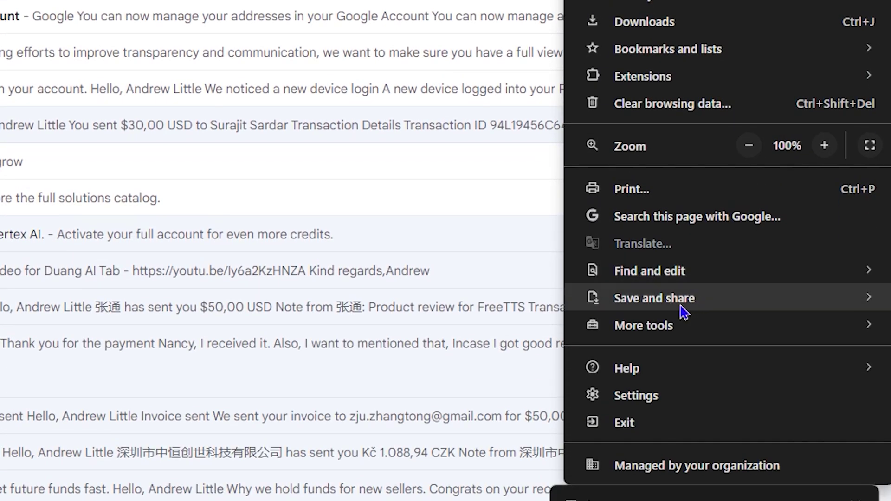
{"action": "mouse_move", "coordinate": [683, 310]}
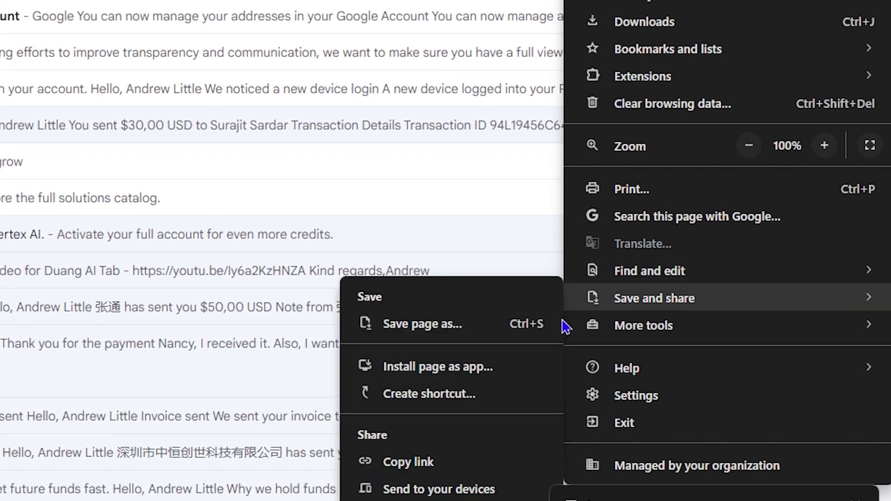
{"action": "left_click", "coordinate": [424, 369]}
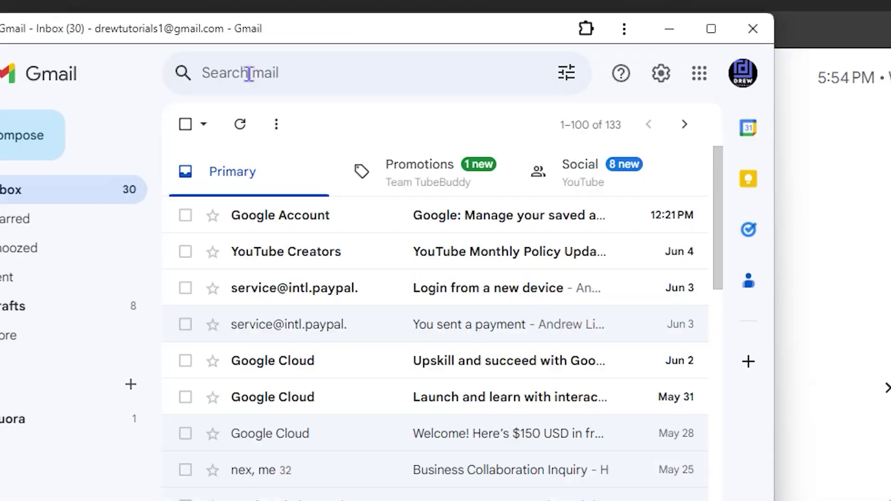
{"action": "left_click", "coordinate": [753, 28]}
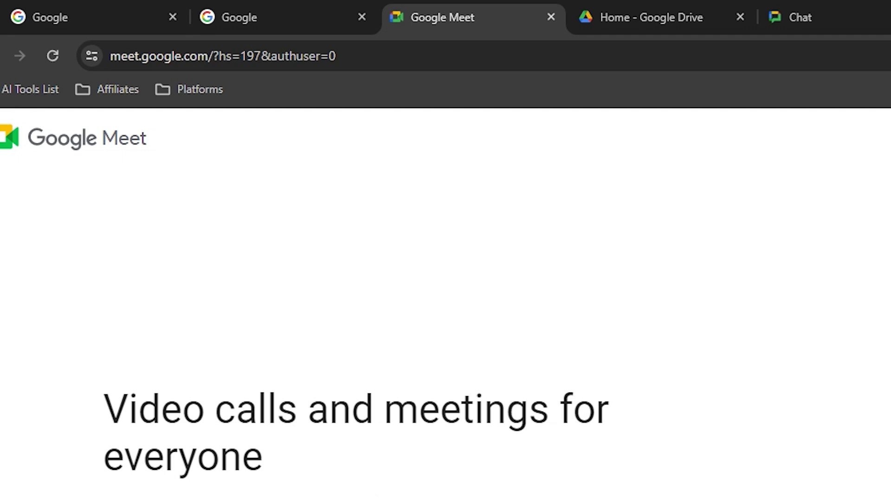
- Install Google Meet, Google Drive and Google Chat from the address-bar install icon
{"action": "left_click", "coordinate": [684, 57]}
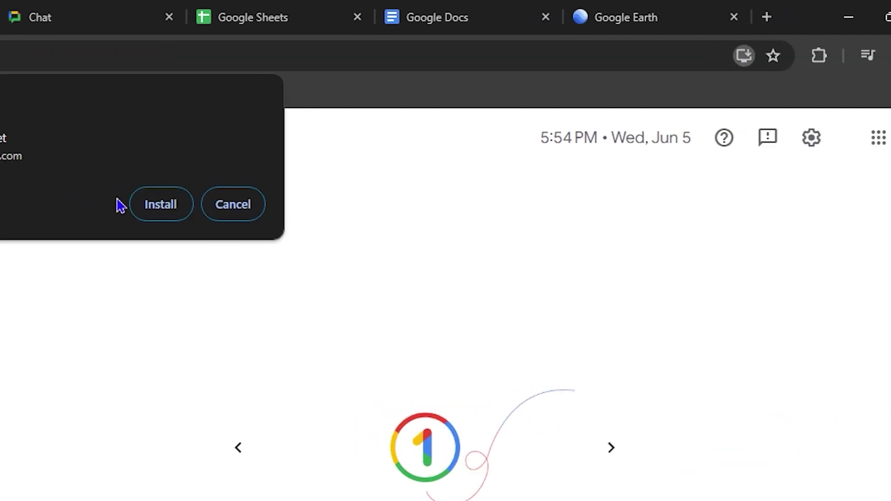
{"action": "left_click", "coordinate": [100, 204]}
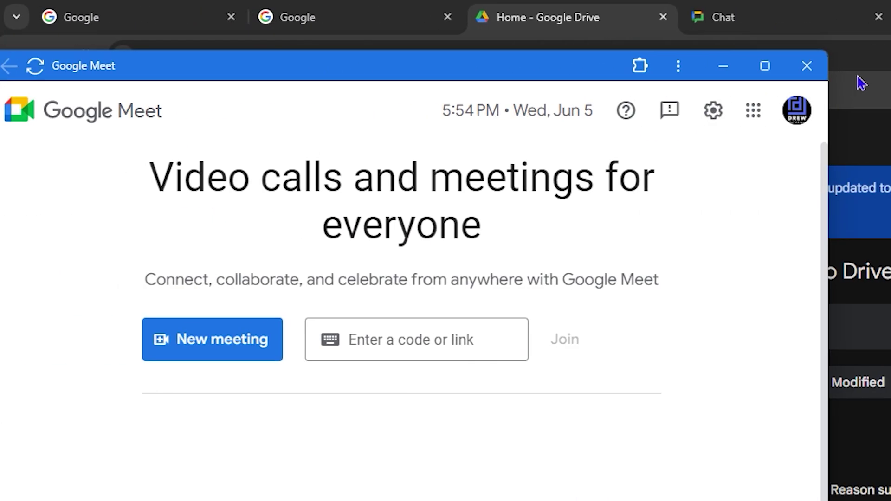
{"action": "left_click", "coordinate": [453, 65]}
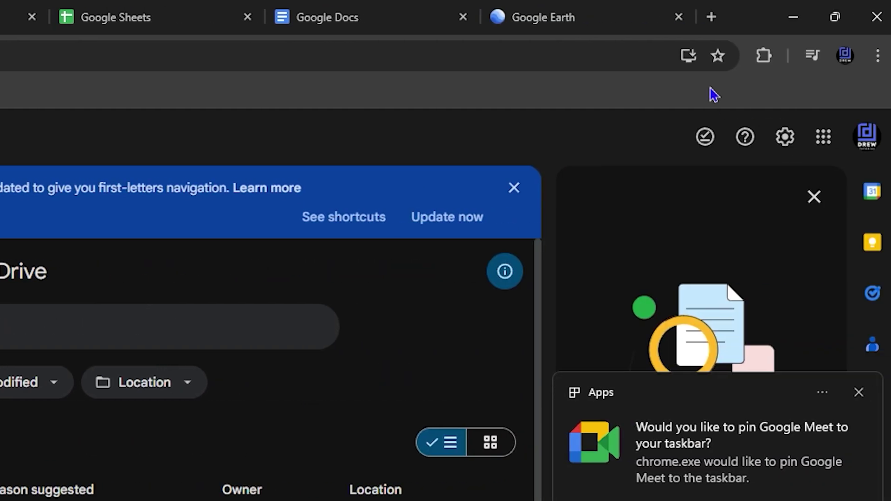
{"action": "left_click", "coordinate": [684, 56]}
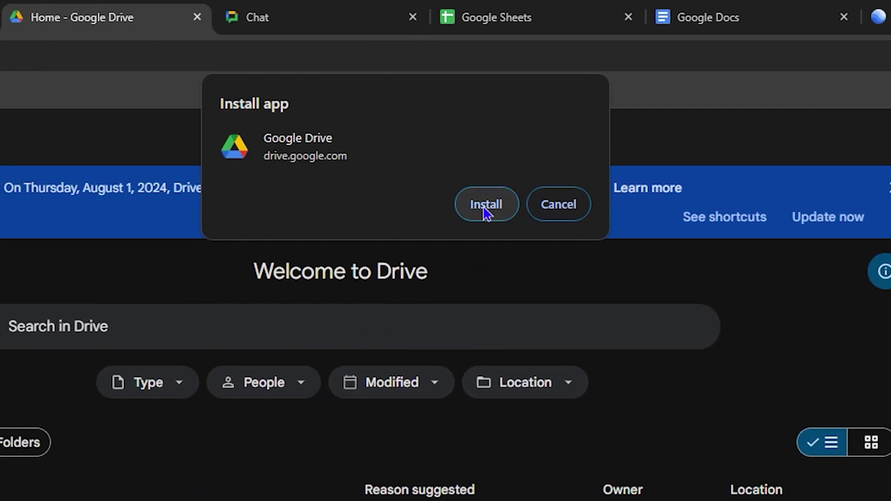
{"action": "left_click", "coordinate": [486, 204]}
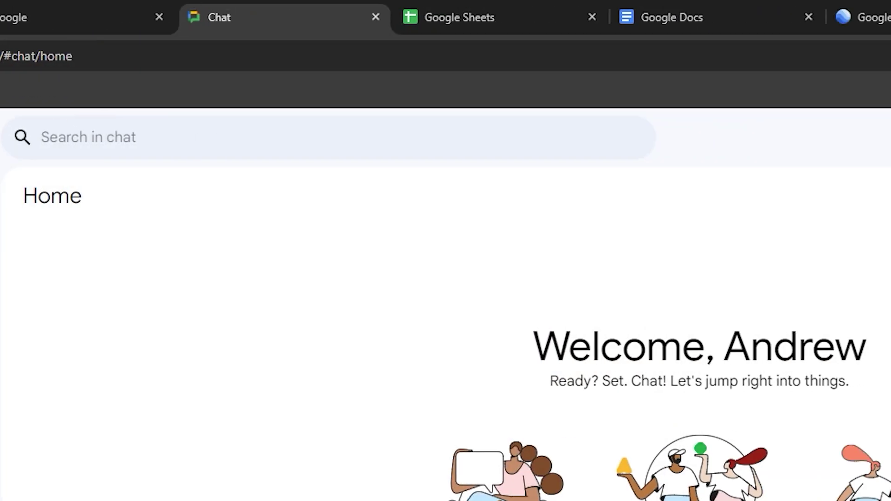
{"action": "left_click", "coordinate": [683, 56]}
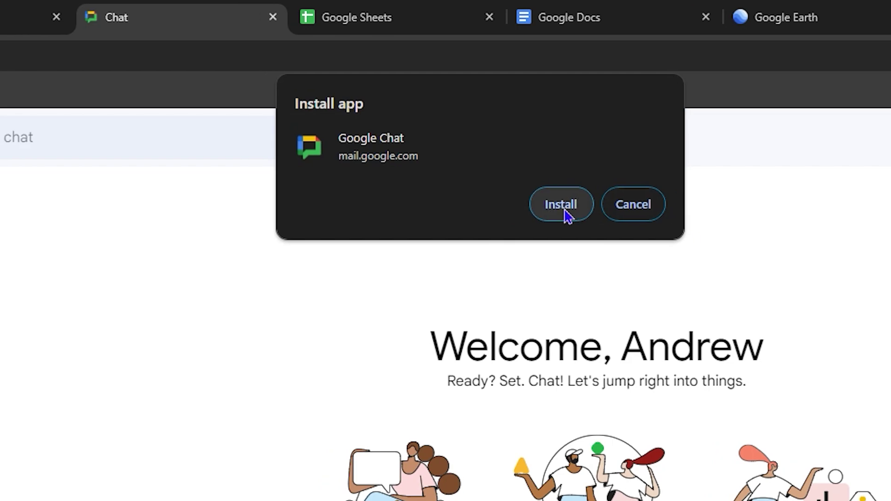
{"action": "left_click", "coordinate": [526, 206]}
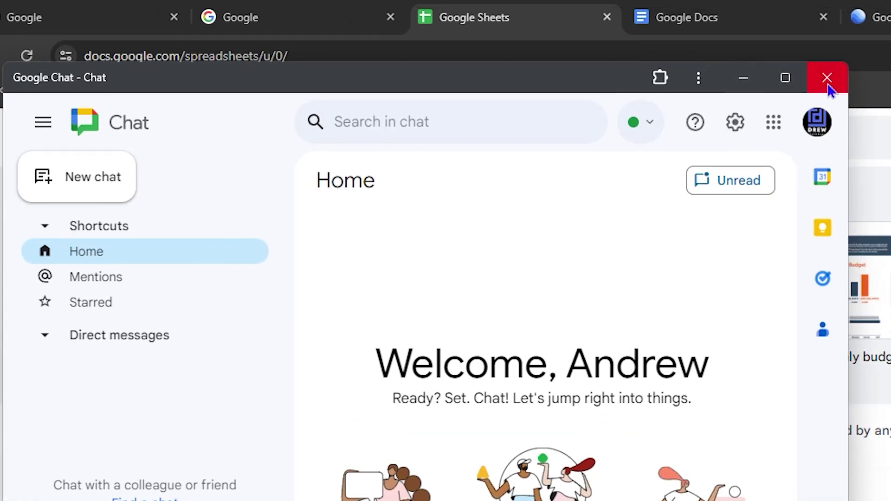
- Close the Chat window, then install Google Sheets as an app and close its window
{"action": "left_click", "coordinate": [827, 77]}
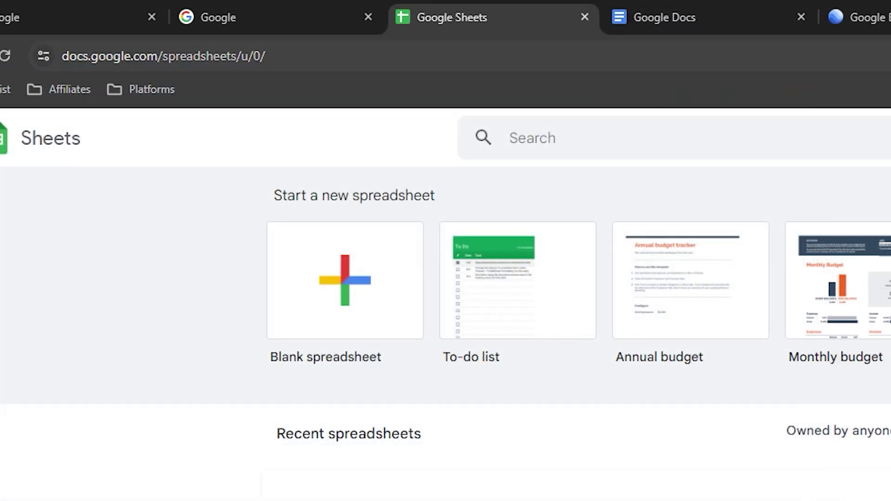
{"action": "left_click", "coordinate": [873, 55]}
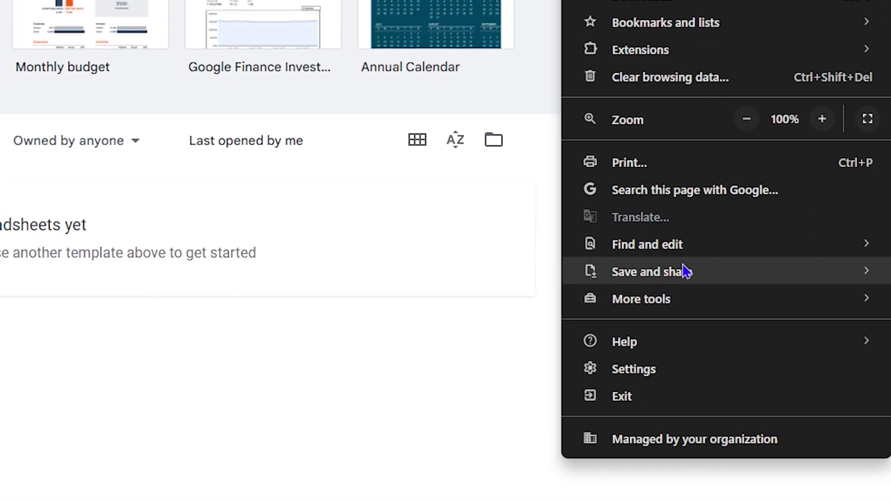
{"action": "mouse_move", "coordinate": [686, 272]}
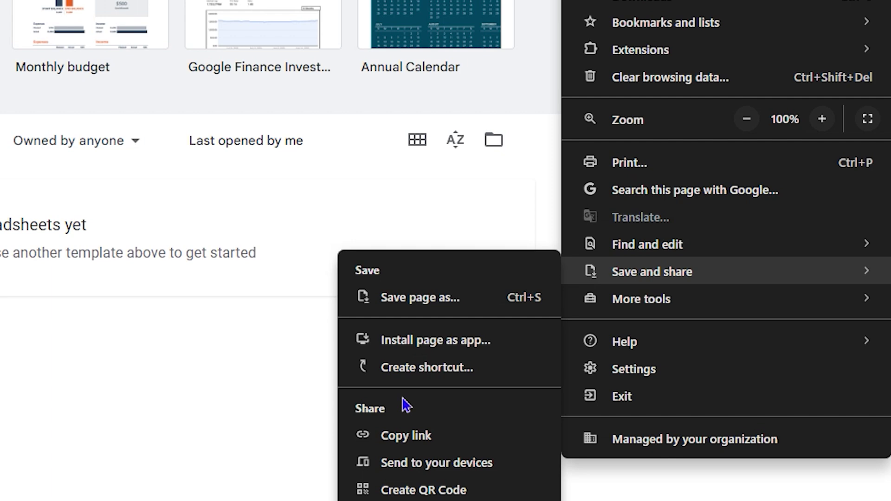
{"action": "left_click", "coordinate": [420, 348]}
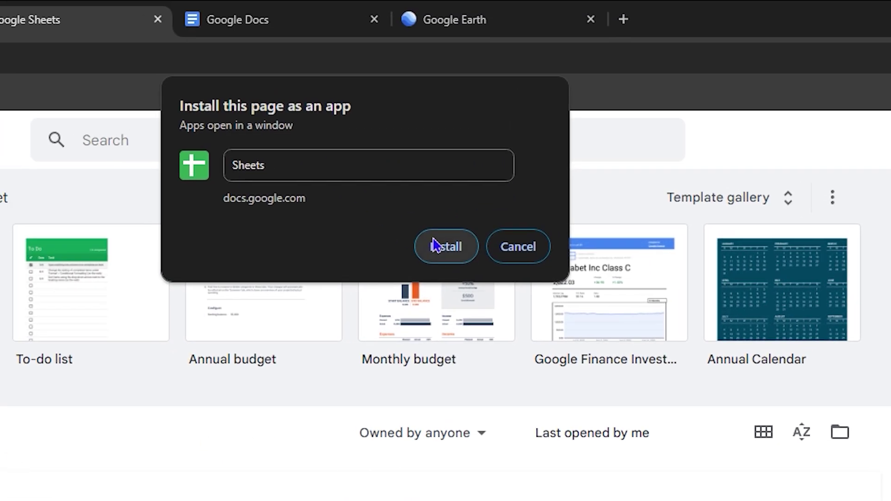
{"action": "left_click", "coordinate": [436, 241]}
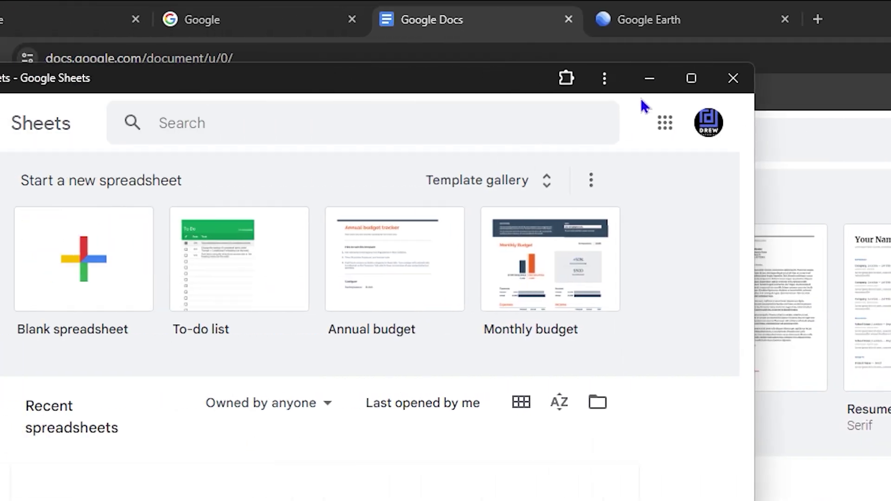
{"action": "left_click", "coordinate": [238, 79]}
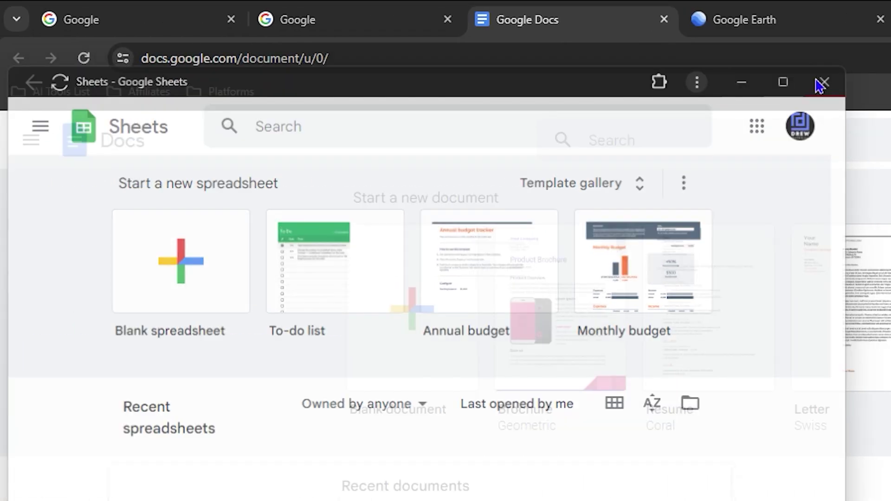
- Install Google Docs as an app via Save and share > Install page as app
{"action": "left_click", "coordinate": [872, 58]}
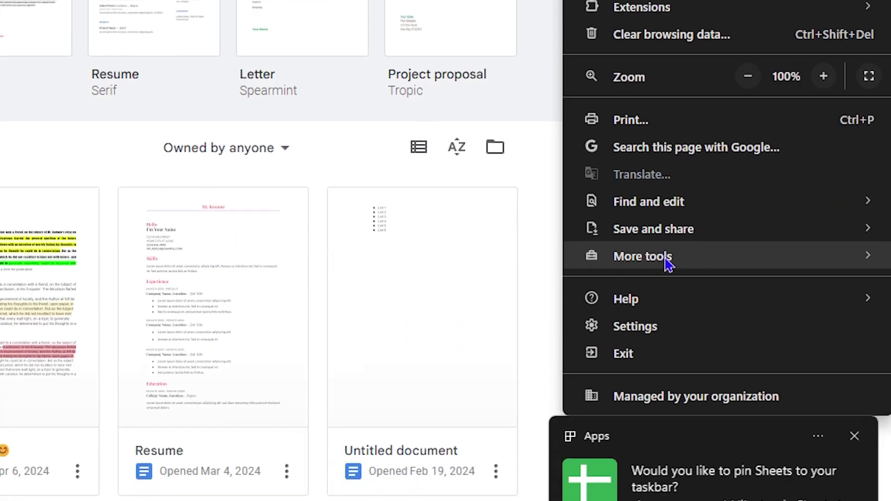
{"action": "mouse_move", "coordinate": [664, 206]}
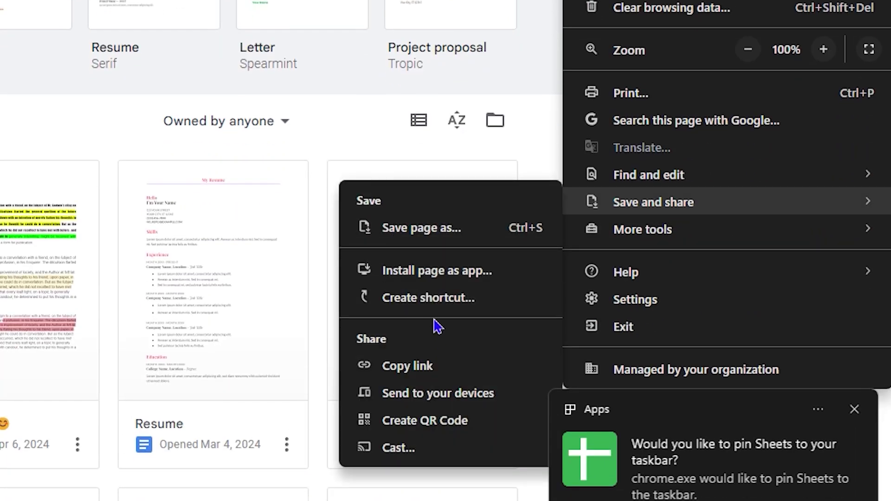
{"action": "left_click", "coordinate": [430, 273]}
{"action": "left_click", "coordinate": [521, 193]}
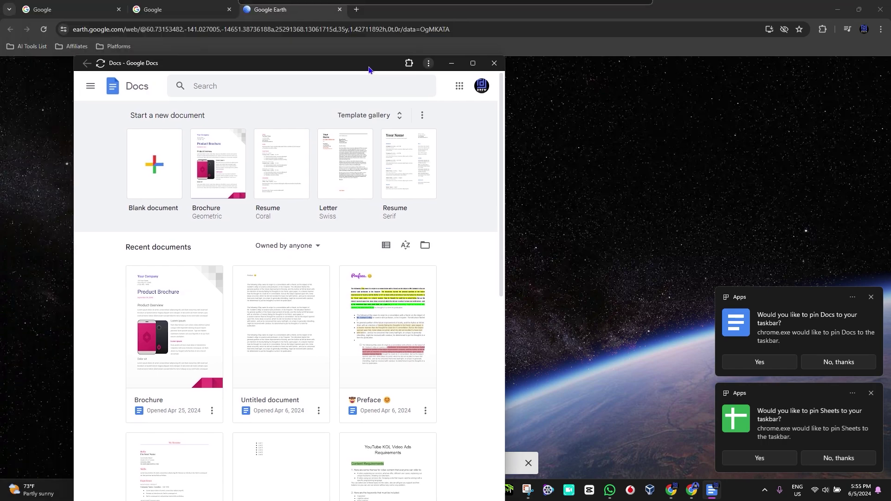
- Close the Docs window, then create a Google Earth shortcut opening as a window and close it
{"action": "left_click", "coordinate": [494, 63]}
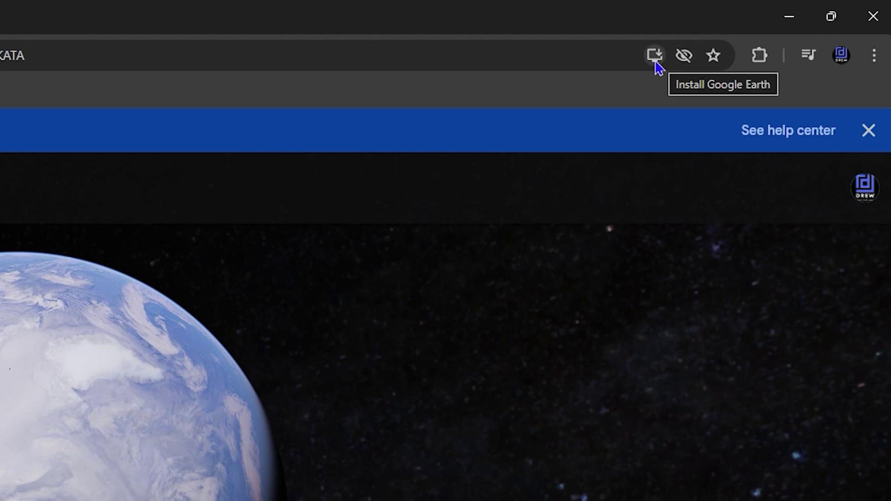
{"action": "left_click", "coordinate": [874, 55]}
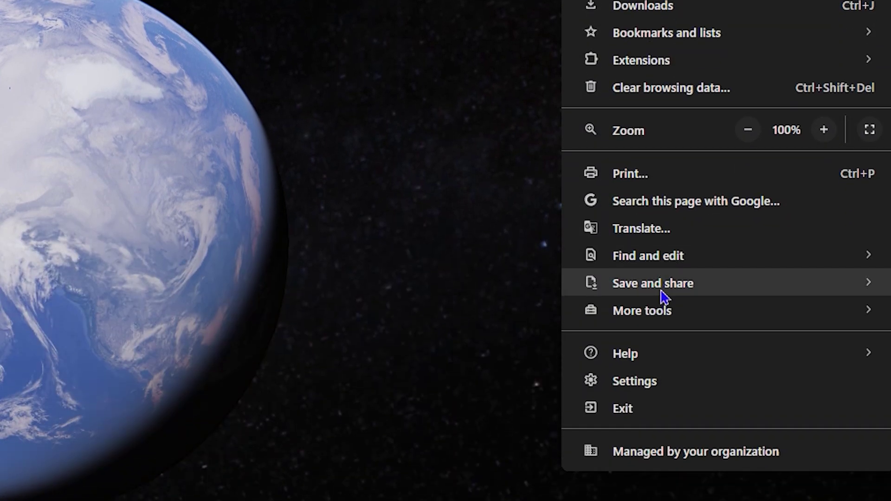
{"action": "mouse_move", "coordinate": [661, 390]}
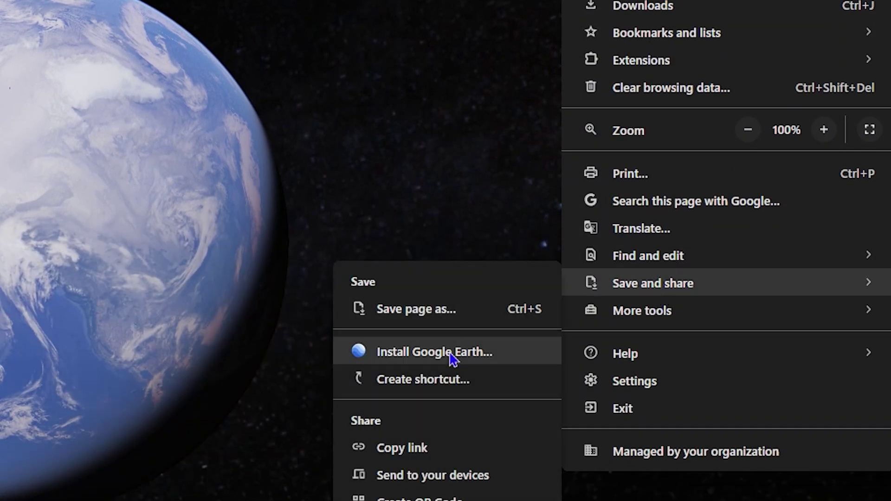
{"action": "left_click", "coordinate": [420, 381]}
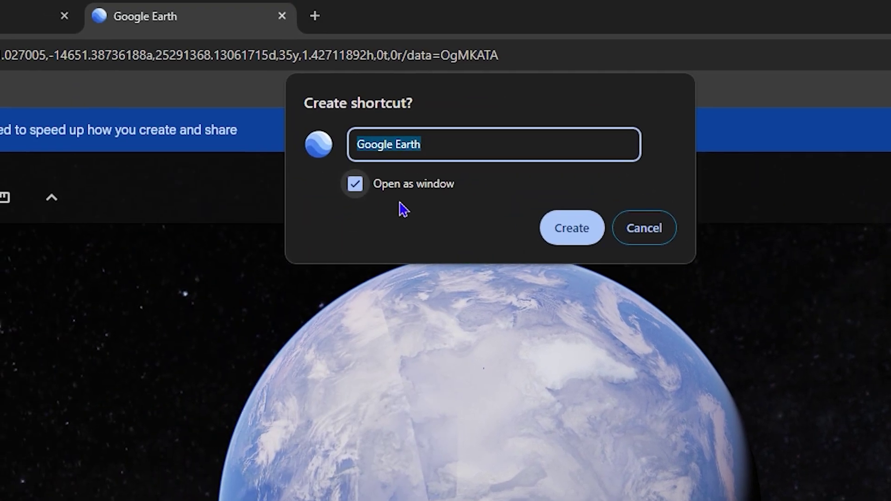
{"action": "left_click", "coordinate": [580, 235]}
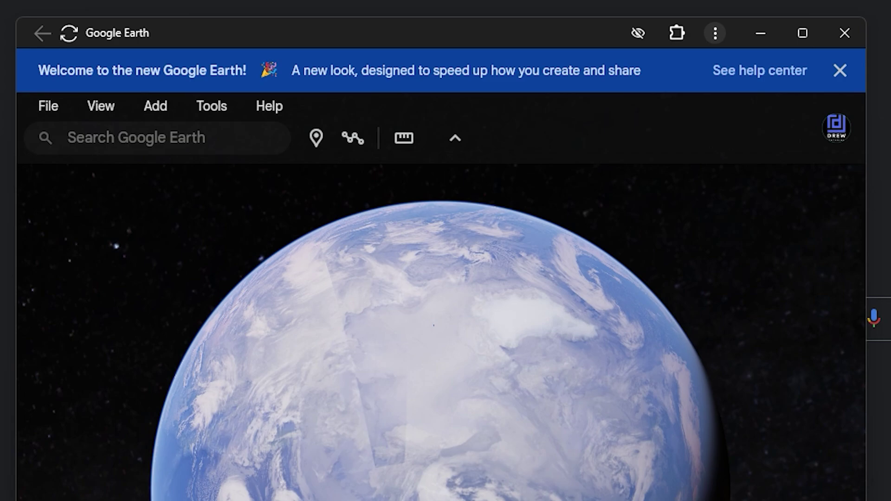
{"action": "left_click", "coordinate": [845, 33]}
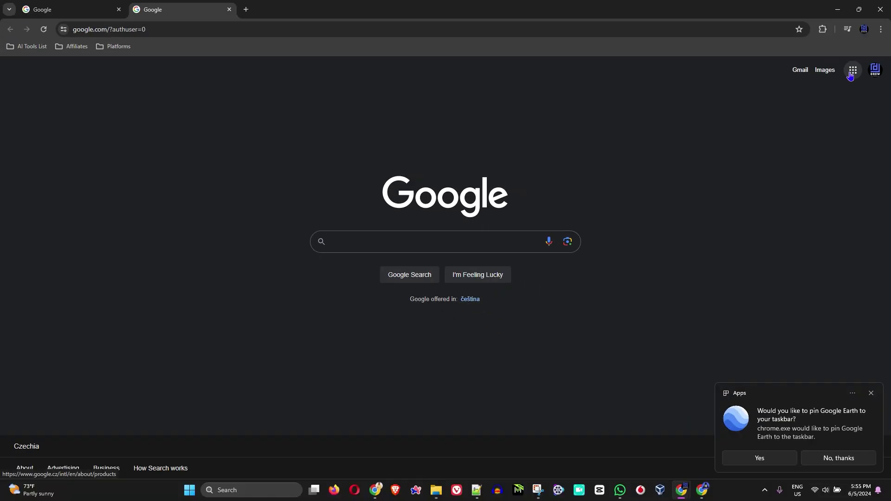
- Open the Google apps grid and scroll through the list
{"action": "left_click", "coordinate": [853, 70]}
{"action": "scroll", "coordinate": [802, 296], "scroll_direction": "down", "scroll_amount": 10}
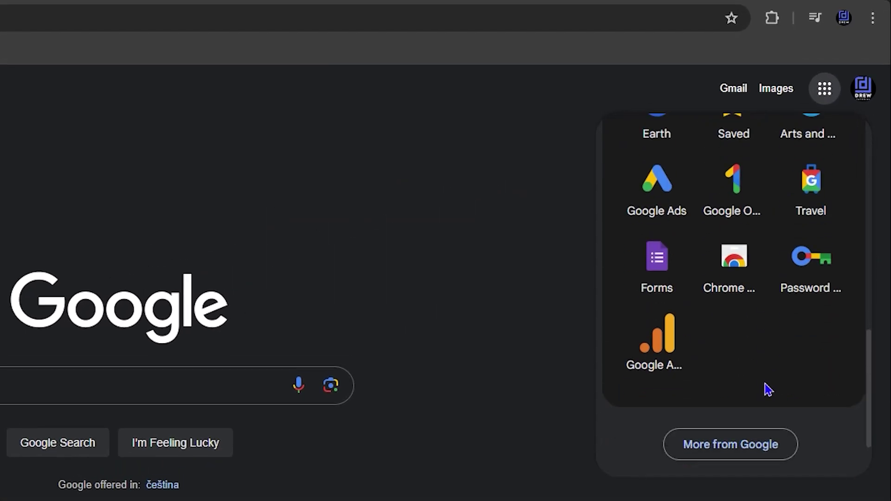
{"action": "scroll", "coordinate": [763, 377], "scroll_direction": "up", "scroll_amount": 5}
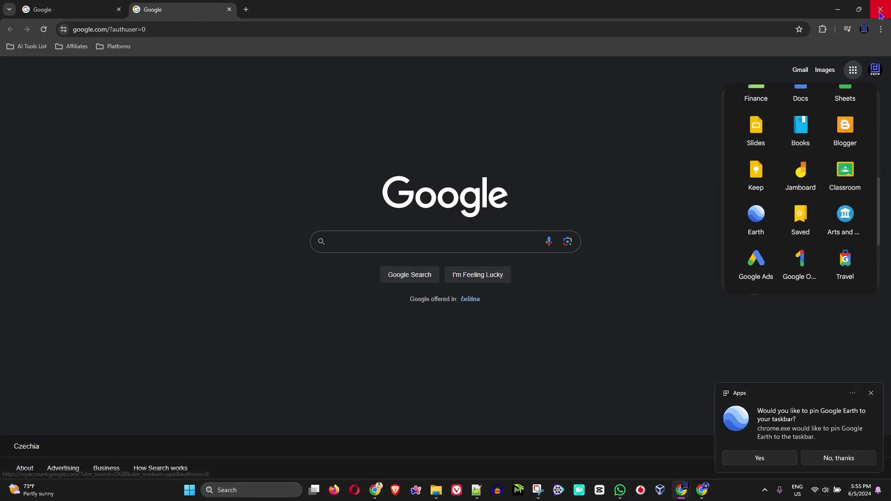
- Uninstall the Android Apps on Google Play web app from its desktop shortcut window
{"action": "left_click", "coordinate": [880, 11]}
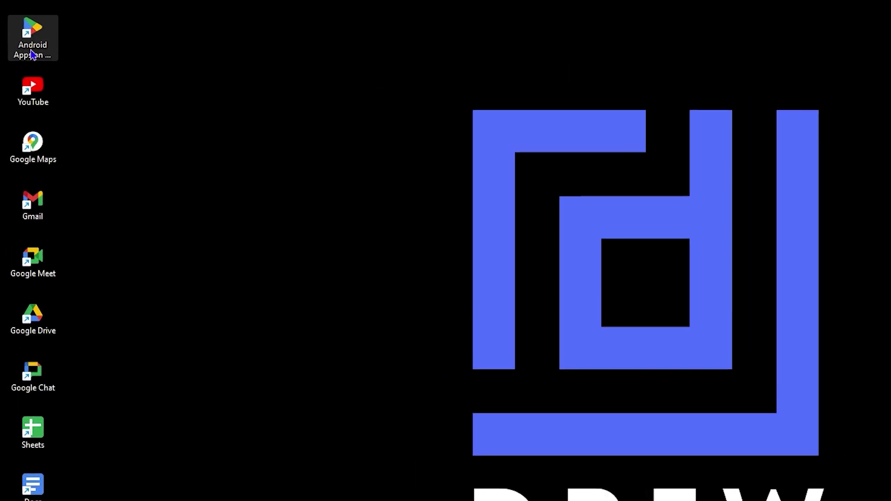
{"action": "double_click", "coordinate": [17, 14]}
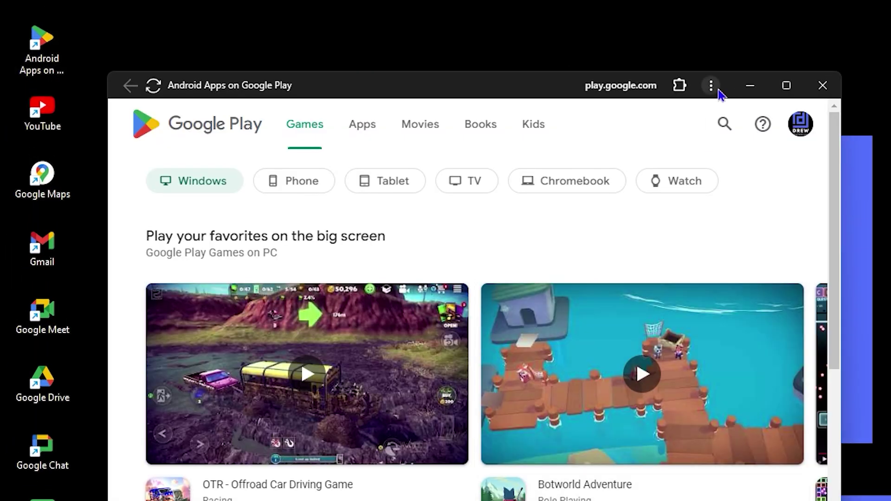
{"action": "left_click", "coordinate": [712, 86]}
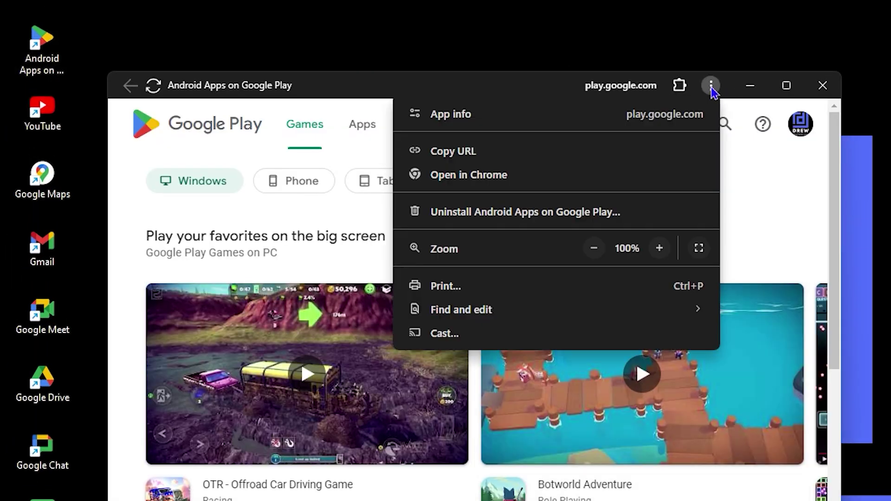
{"action": "left_click", "coordinate": [460, 214]}
{"action": "left_click", "coordinate": [528, 204]}
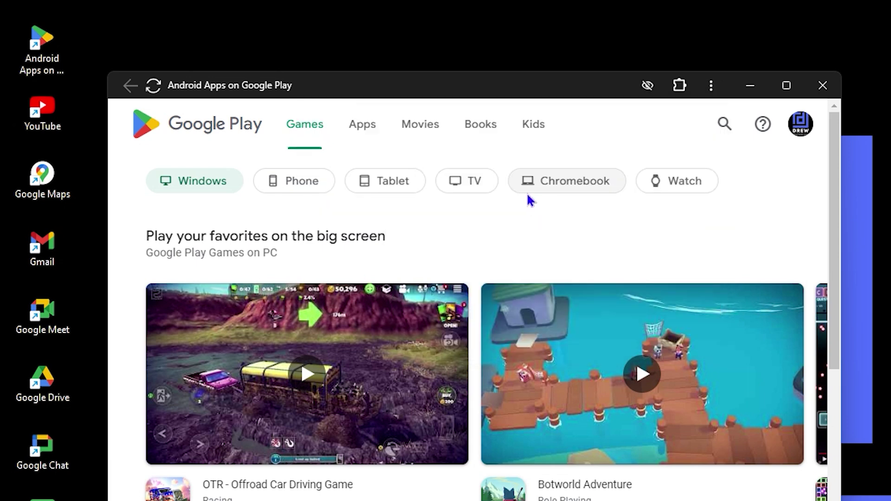
- Open Installed apps in Windows Settings from the Start button's context menu
{"action": "right_click", "coordinate": [35, 123]}
{"action": "left_click", "coordinate": [365, 126]}
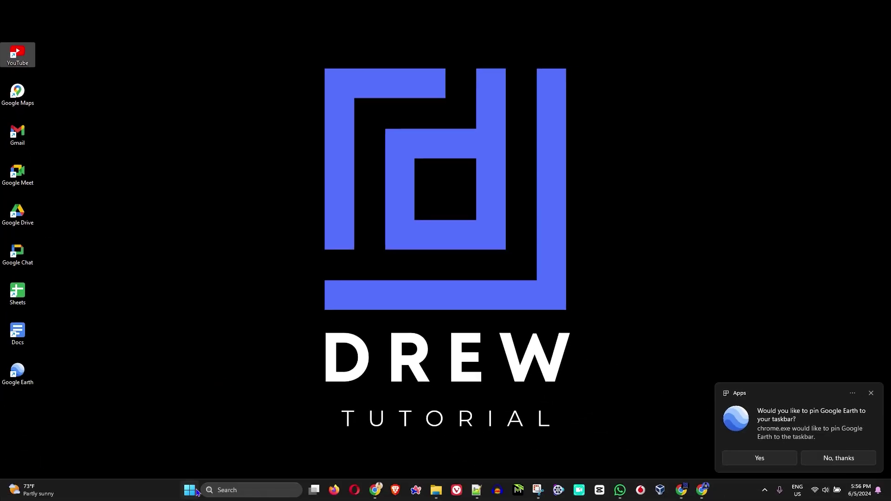
{"action": "right_click", "coordinate": [197, 492]}
{"action": "left_click", "coordinate": [193, 217]}
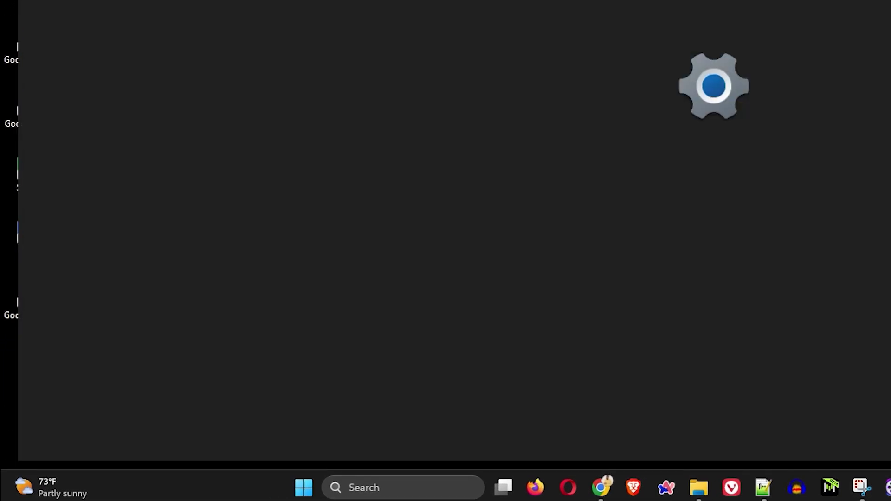